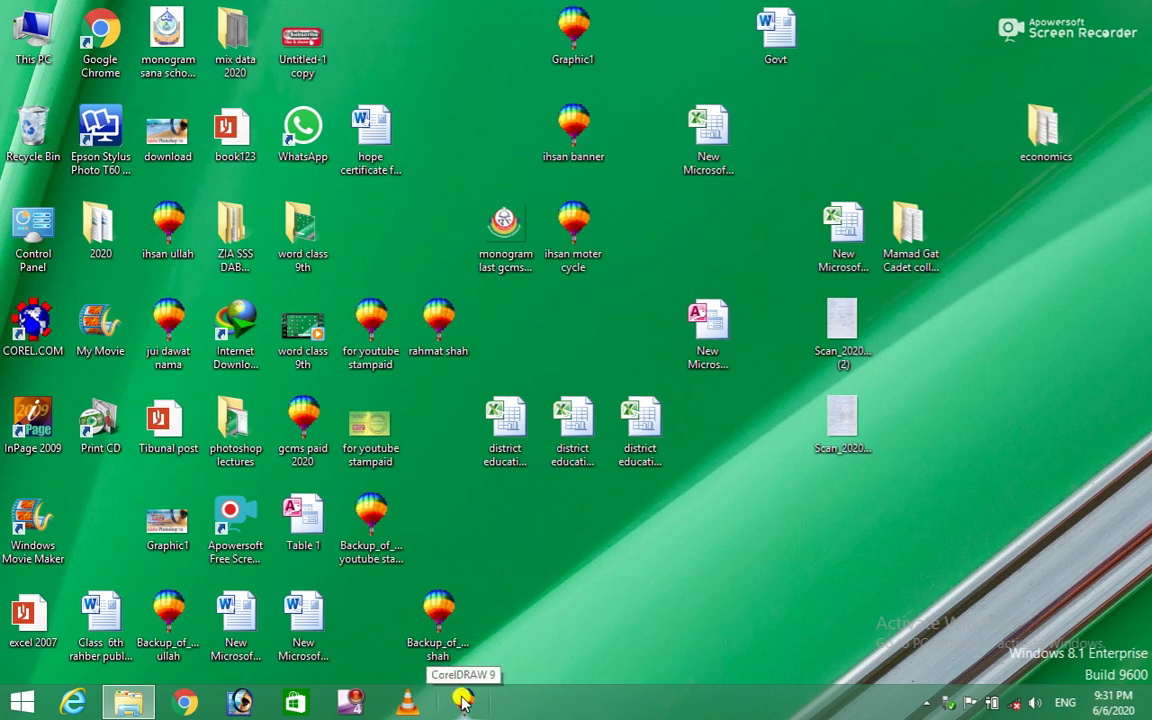
Launch CorelDRAW 9 from its taskbar icon and wait for the Welcome to CorelDRAW screen.
left_click(462, 703)
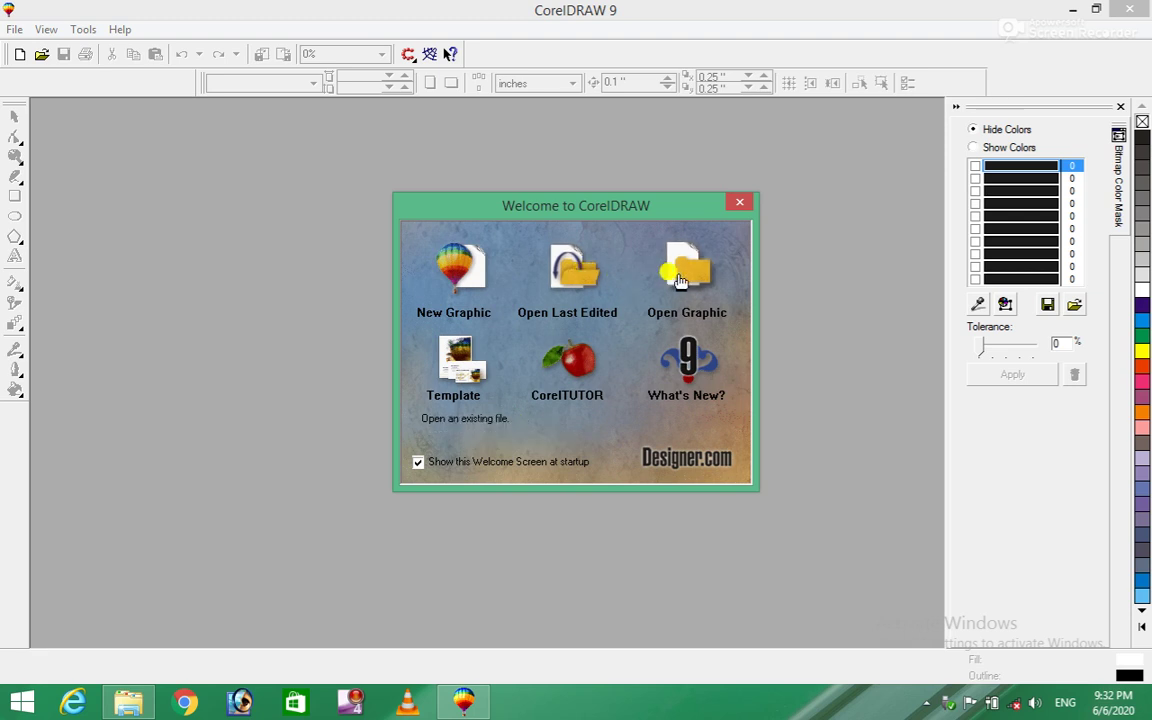
Choose New Graphic on the Welcome screen to get an empty 8.5 × 11 inch Graphic1 page.
left_click(459, 262)
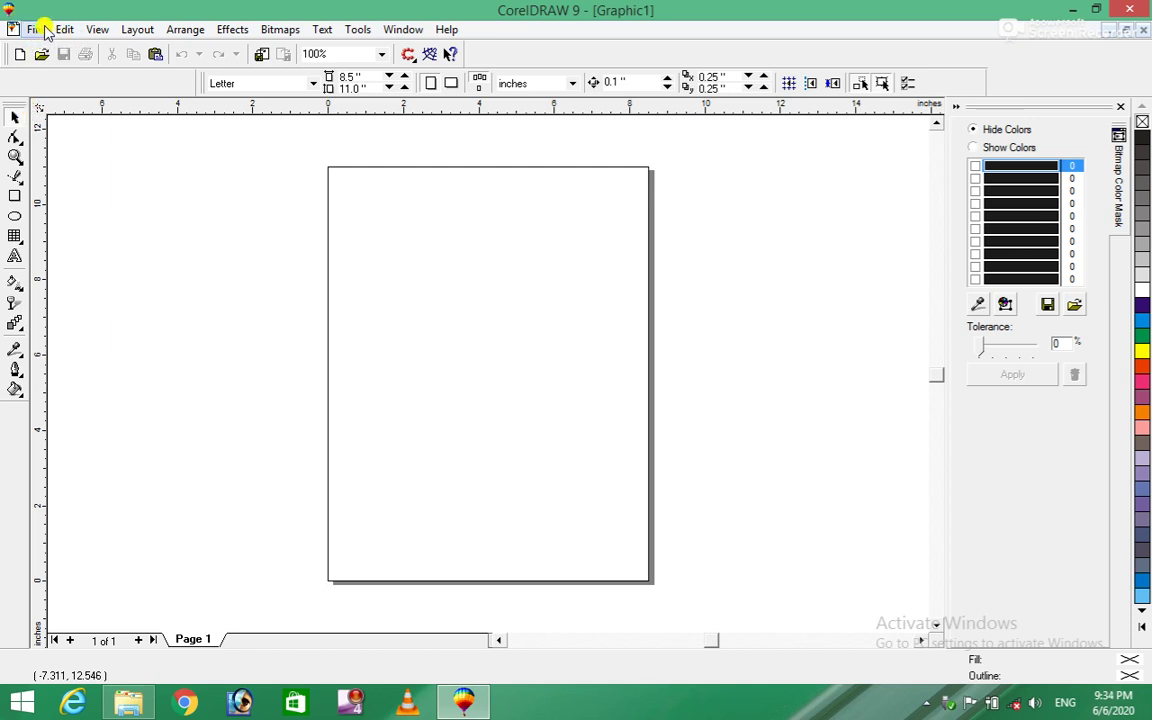
left_click(45, 31)
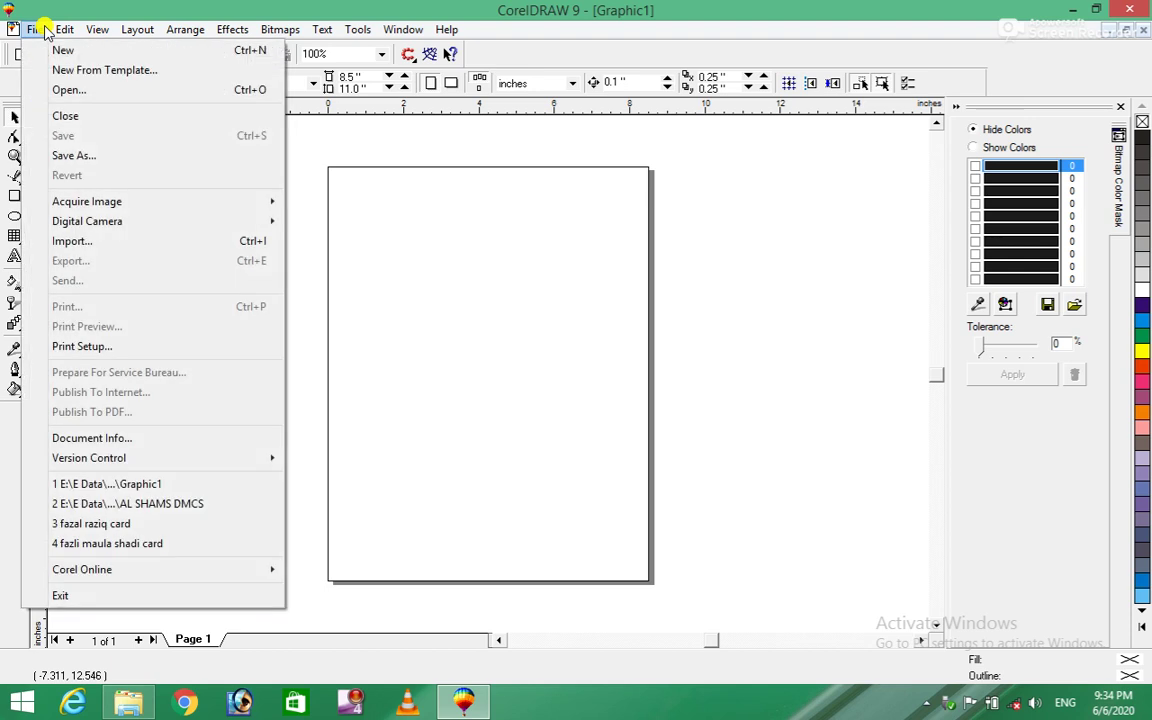
left_click(45, 31)
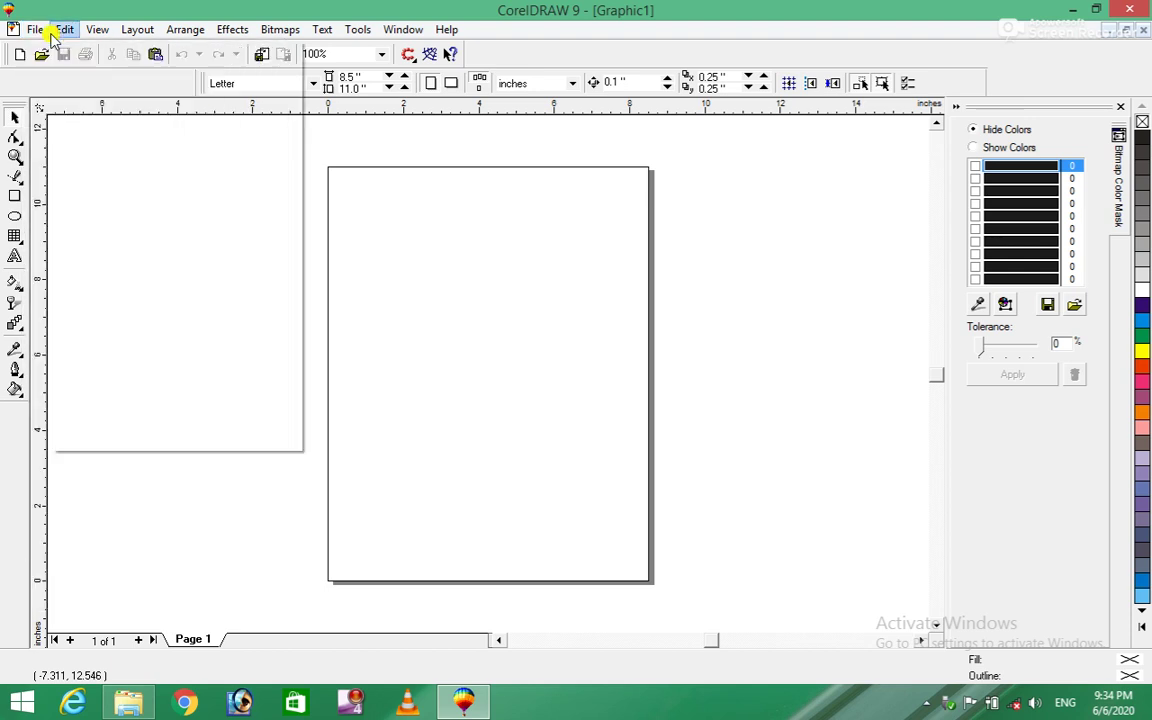
left_click(54, 30)
mouse_move(42, 30)
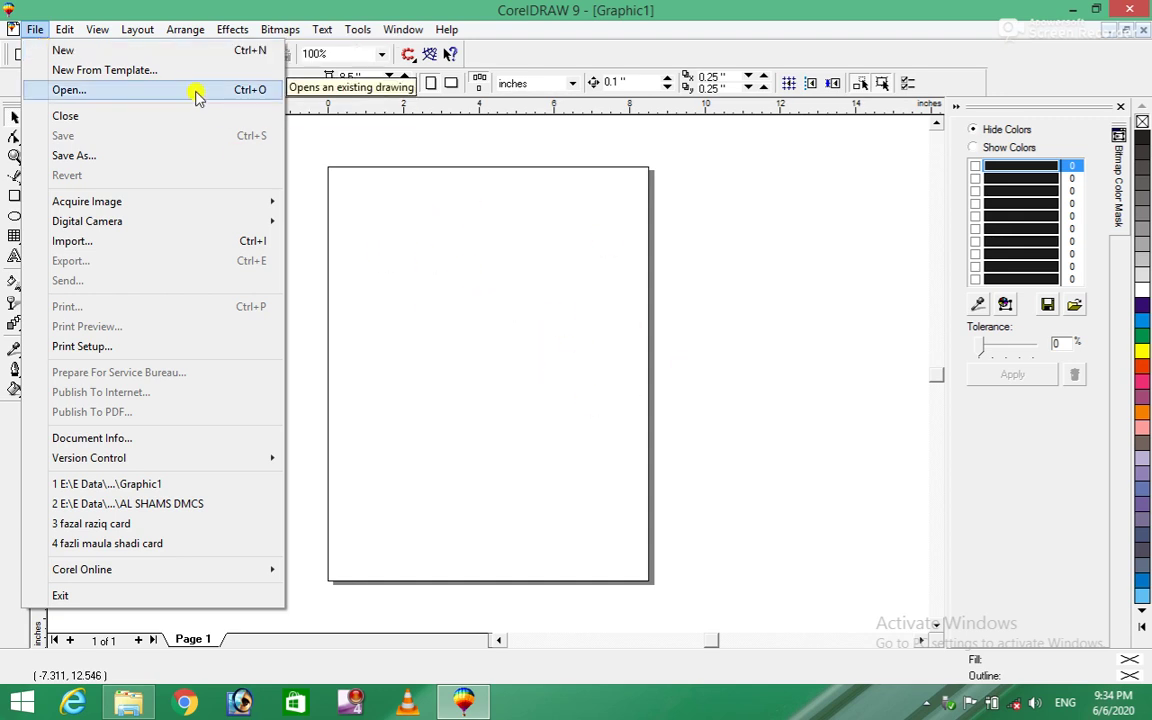
left_click(163, 50)
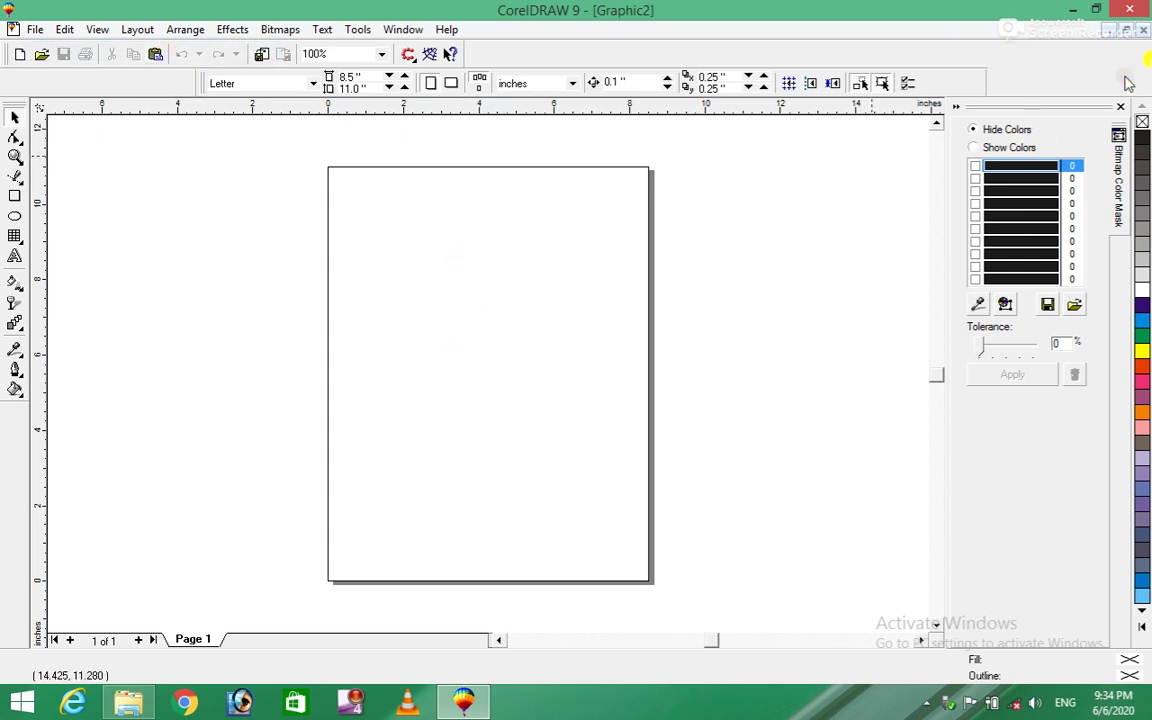
left_click(1141, 32)
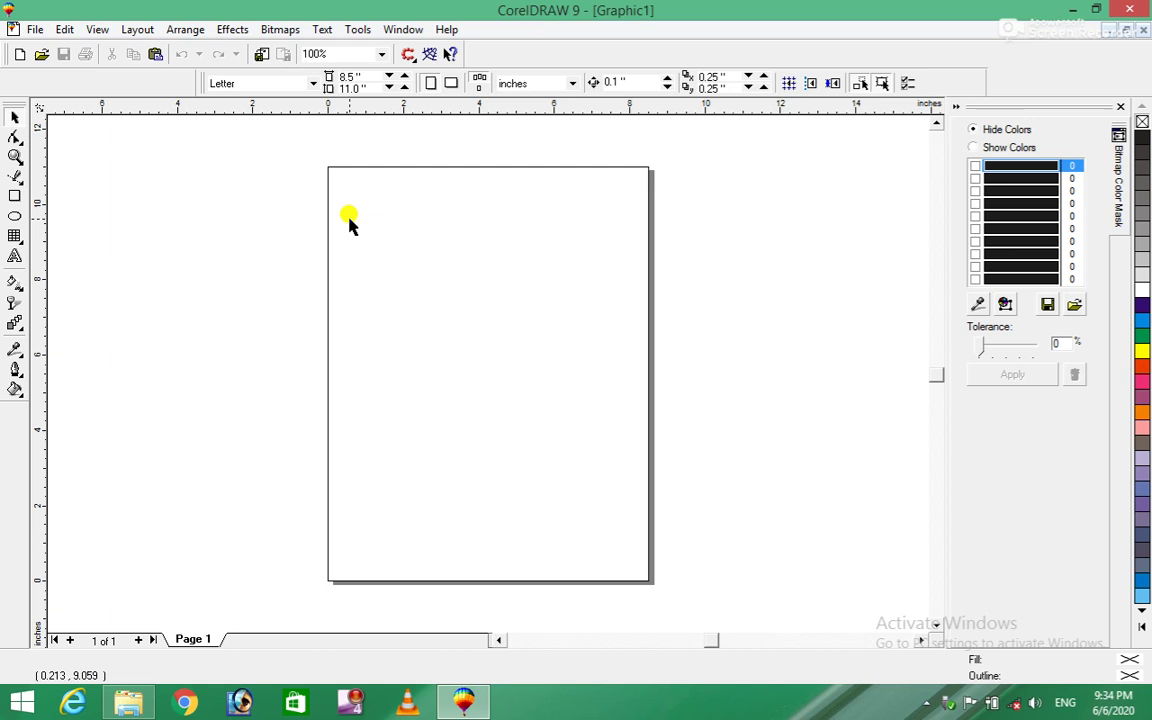
left_click(35, 31)
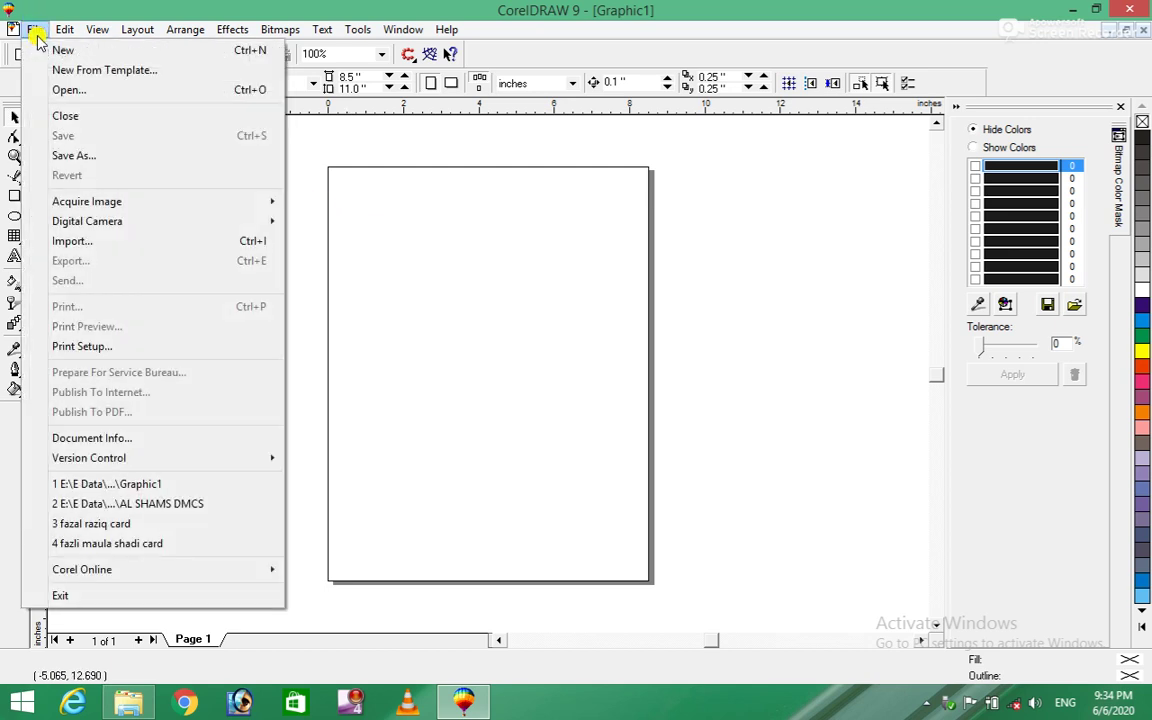
left_click(407, 267)
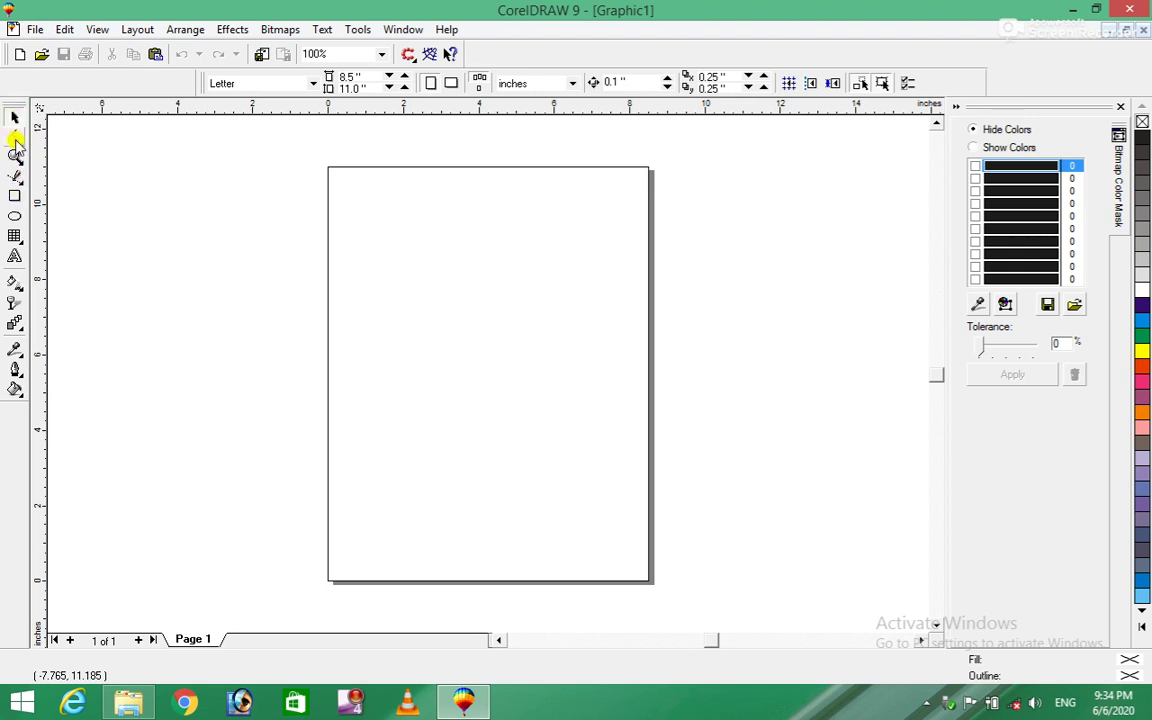
Draw a 14.021 × 5.183 inch rectangle across the upper page and fill it chartreuse.
left_click(16, 195)
left_click_drag(211, 184, 741, 382)
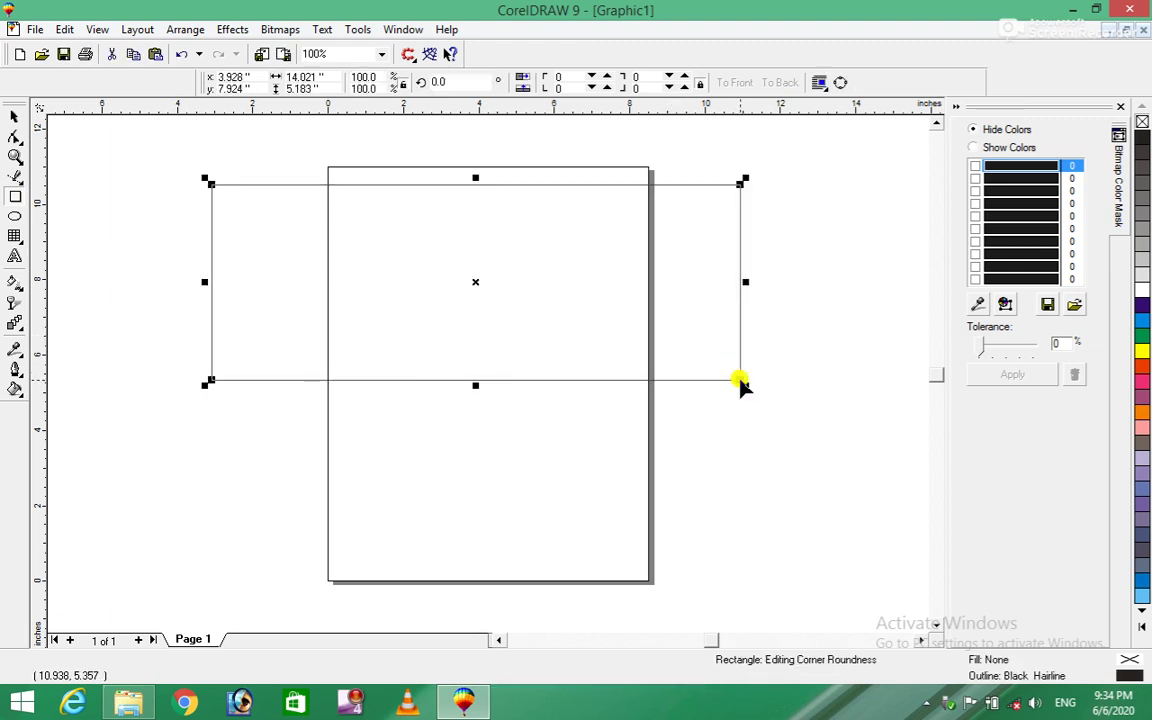
left_click(1141, 305)
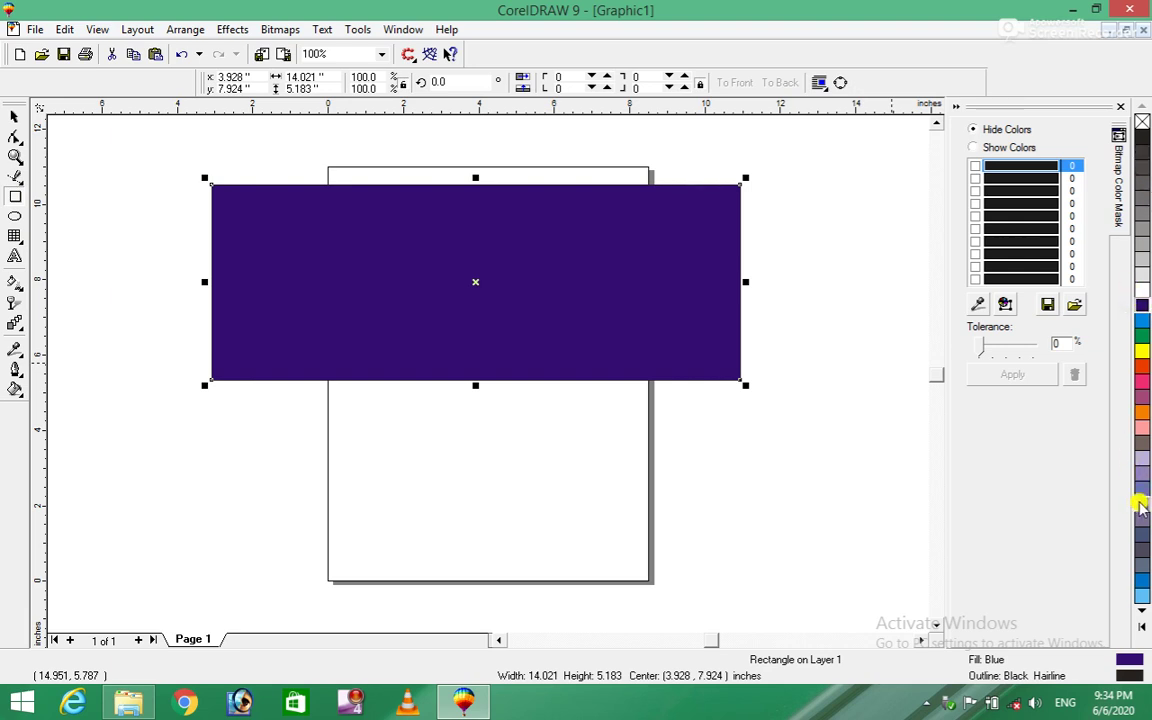
left_click(1143, 630)
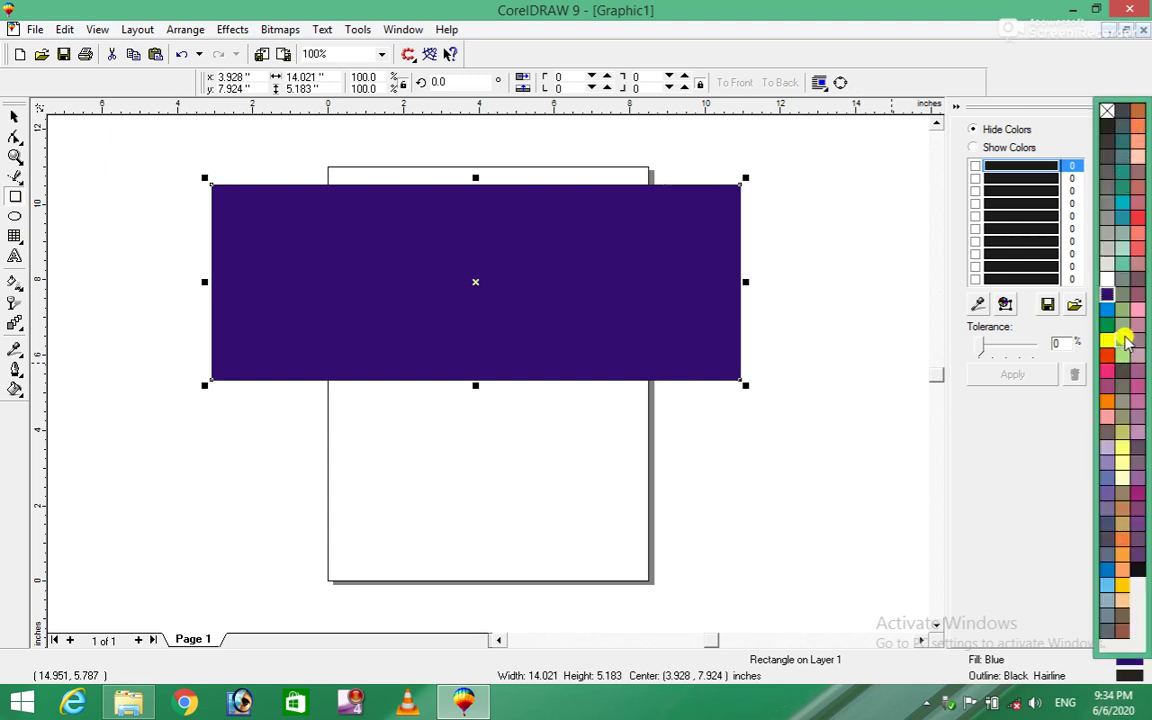
left_click(1124, 338)
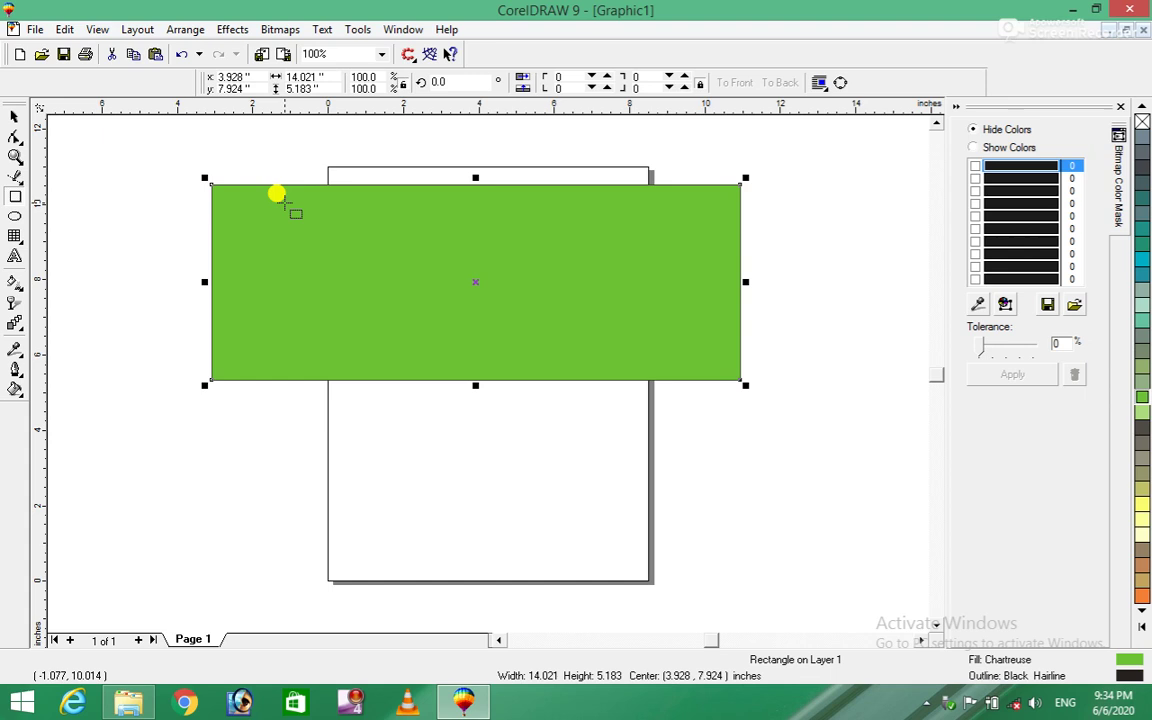
left_click(30, 33)
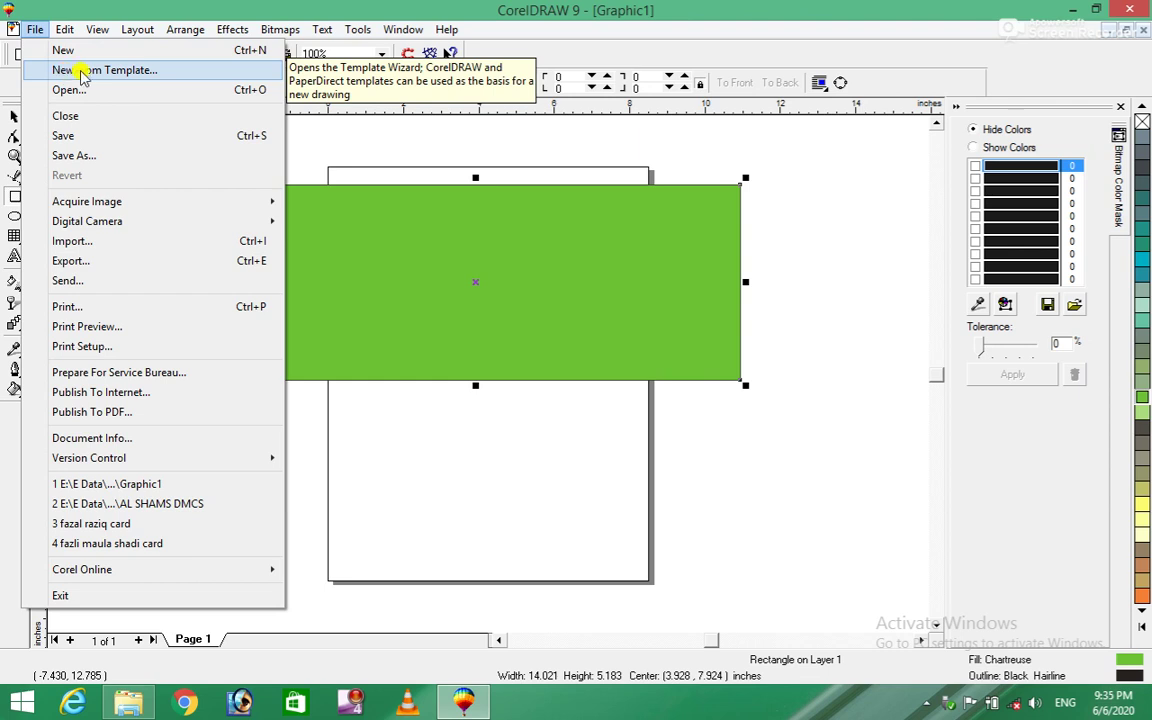
Try starting a new drawing from the Calendar template, giving up when the clipart CD is missing.
left_click(158, 72)
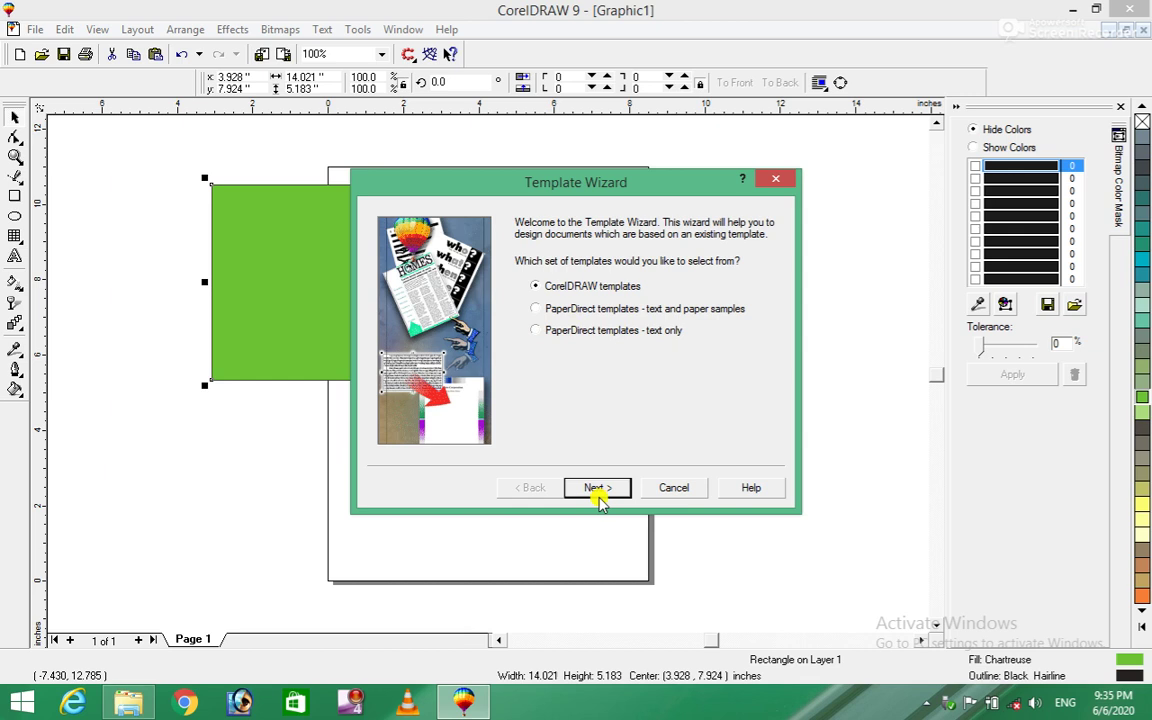
left_click(599, 494)
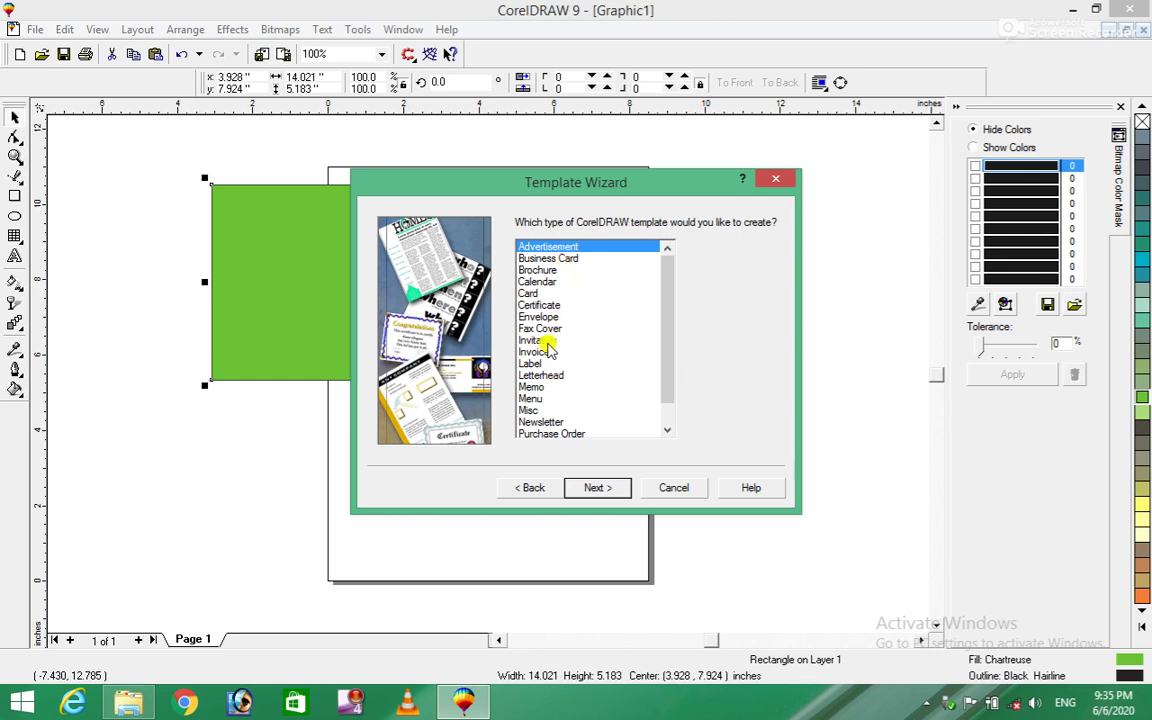
left_click(527, 283)
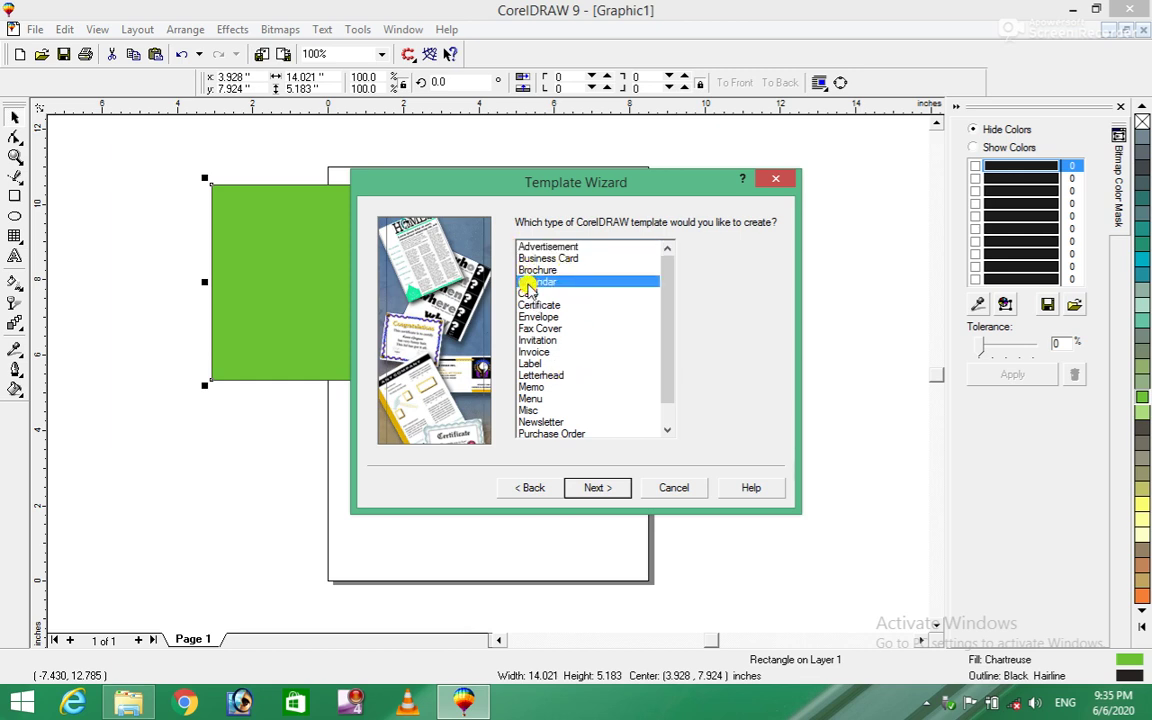
left_click(593, 488)
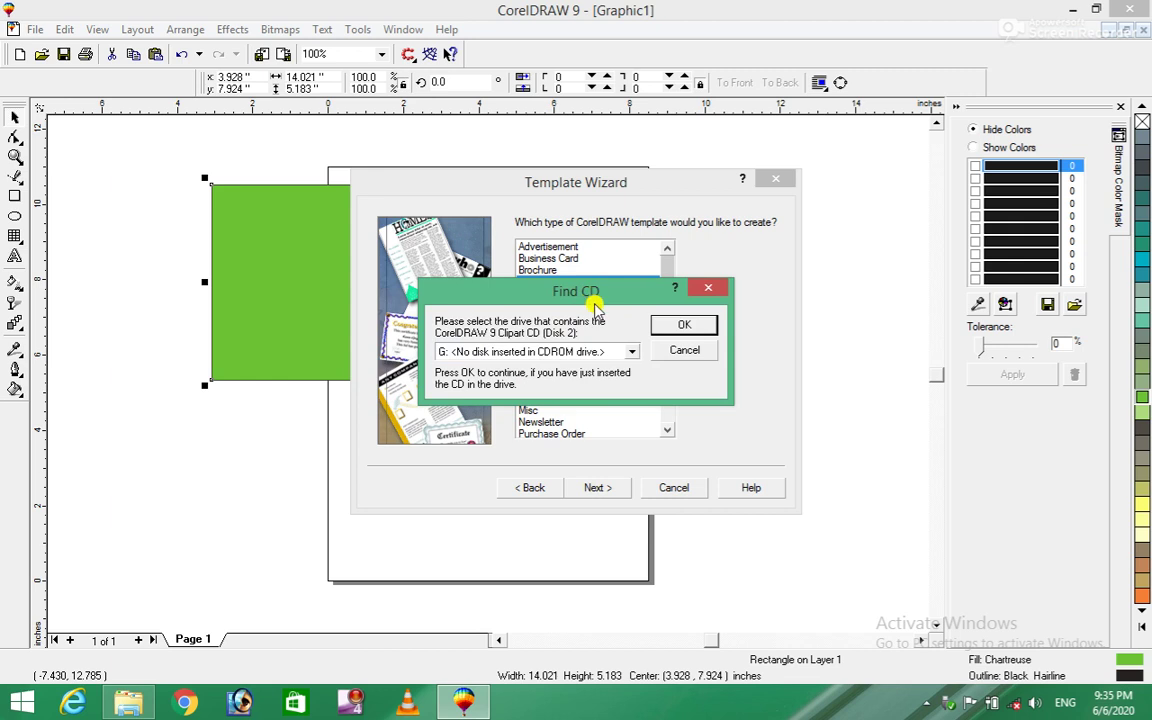
left_click(631, 354)
left_click(632, 358)
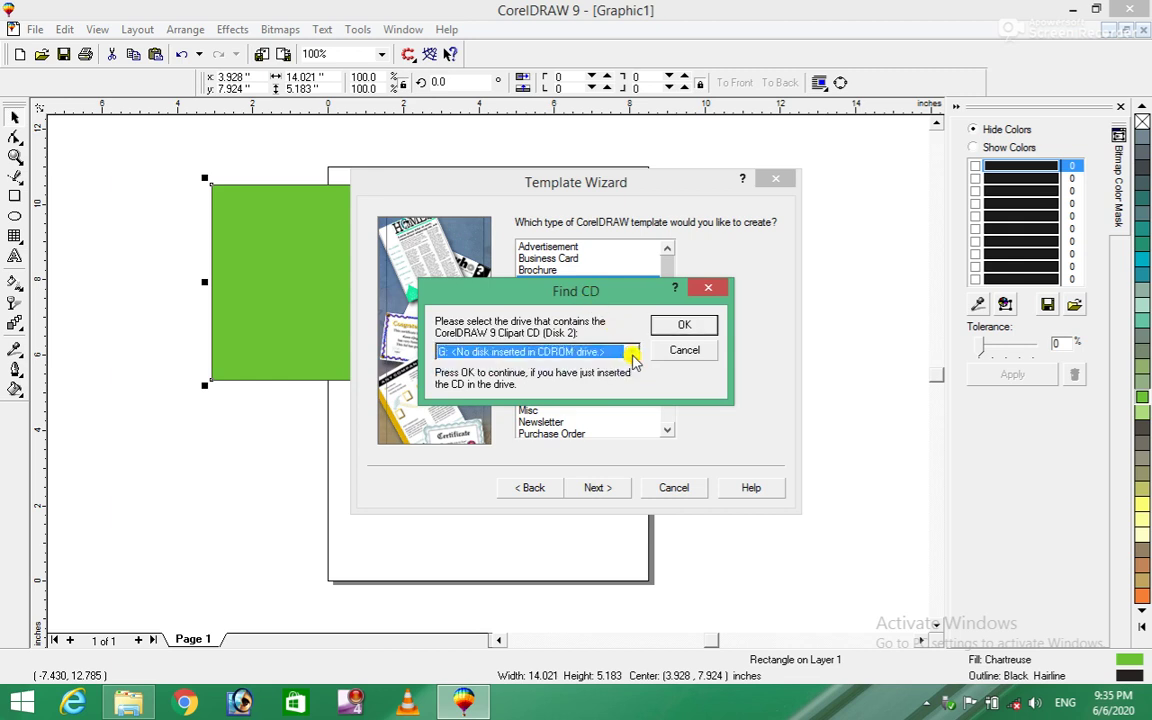
left_click(683, 327)
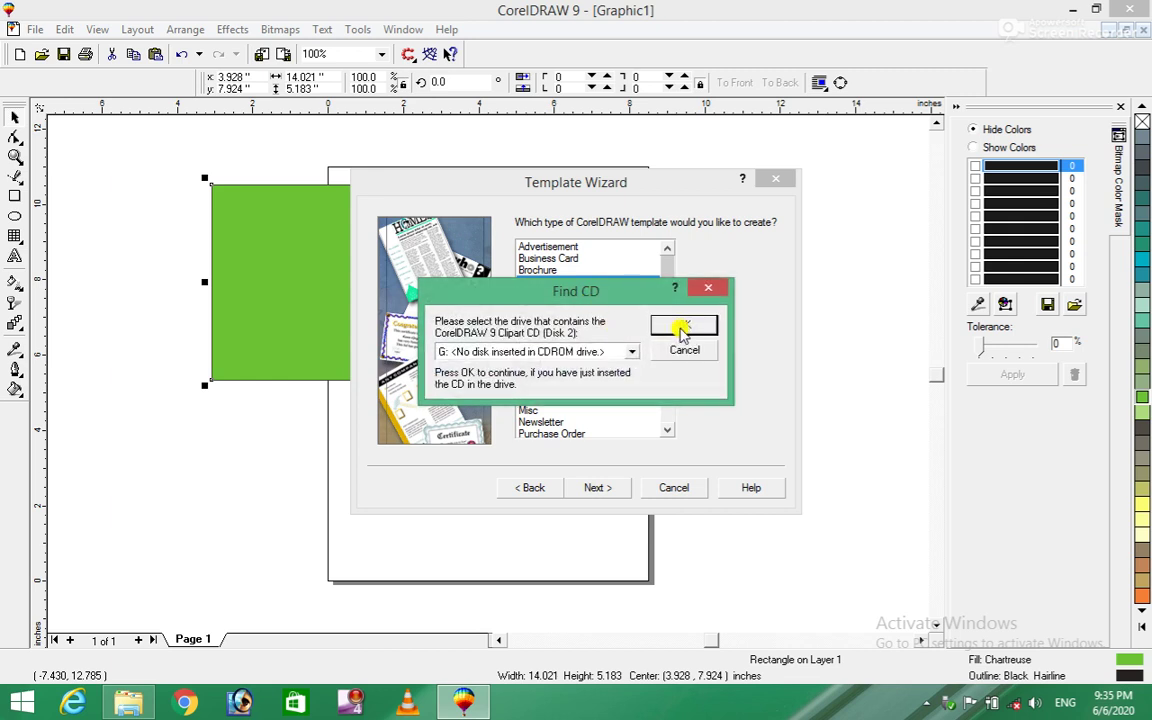
left_click(684, 349)
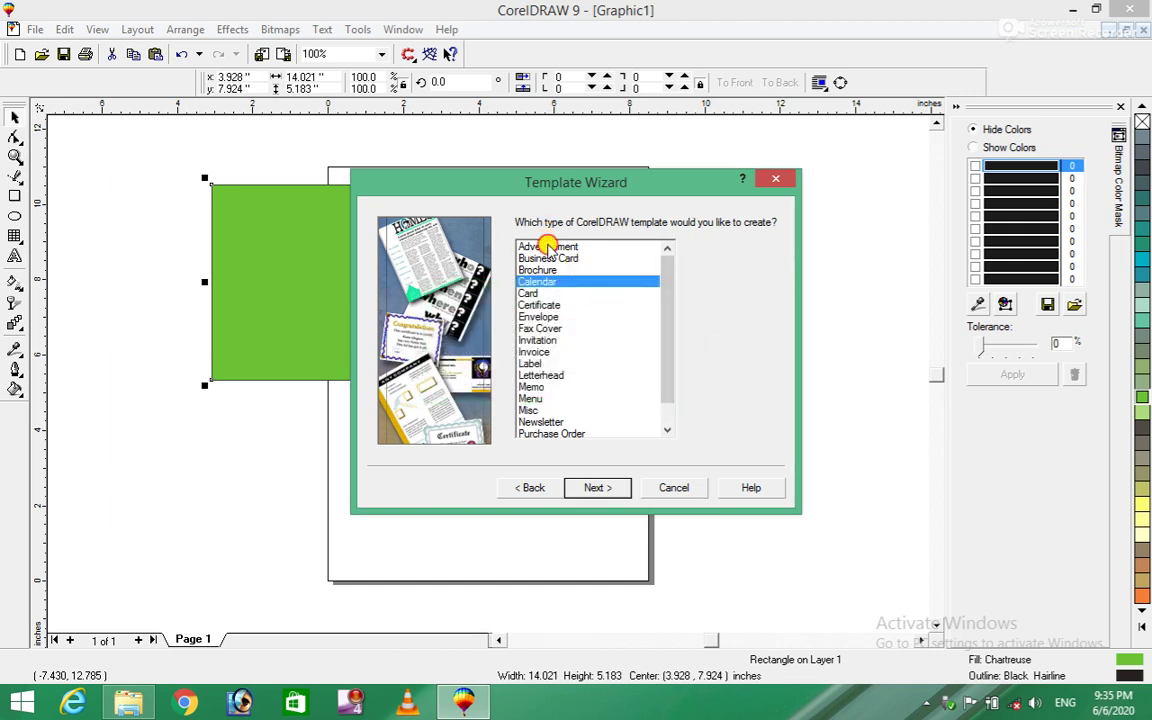
Try the Advertisement template instead and dismiss the missing-CD prompt.
left_click(548, 246)
left_click(591, 493)
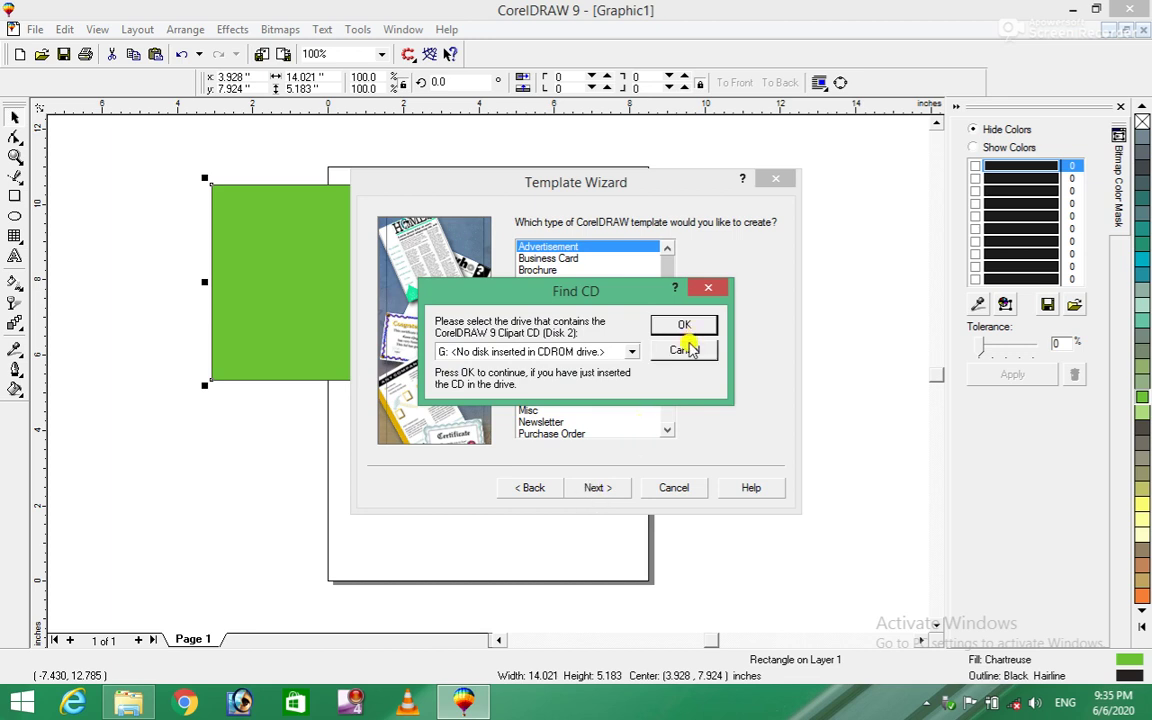
left_click(684, 349)
left_click_drag(676, 329, 674, 375)
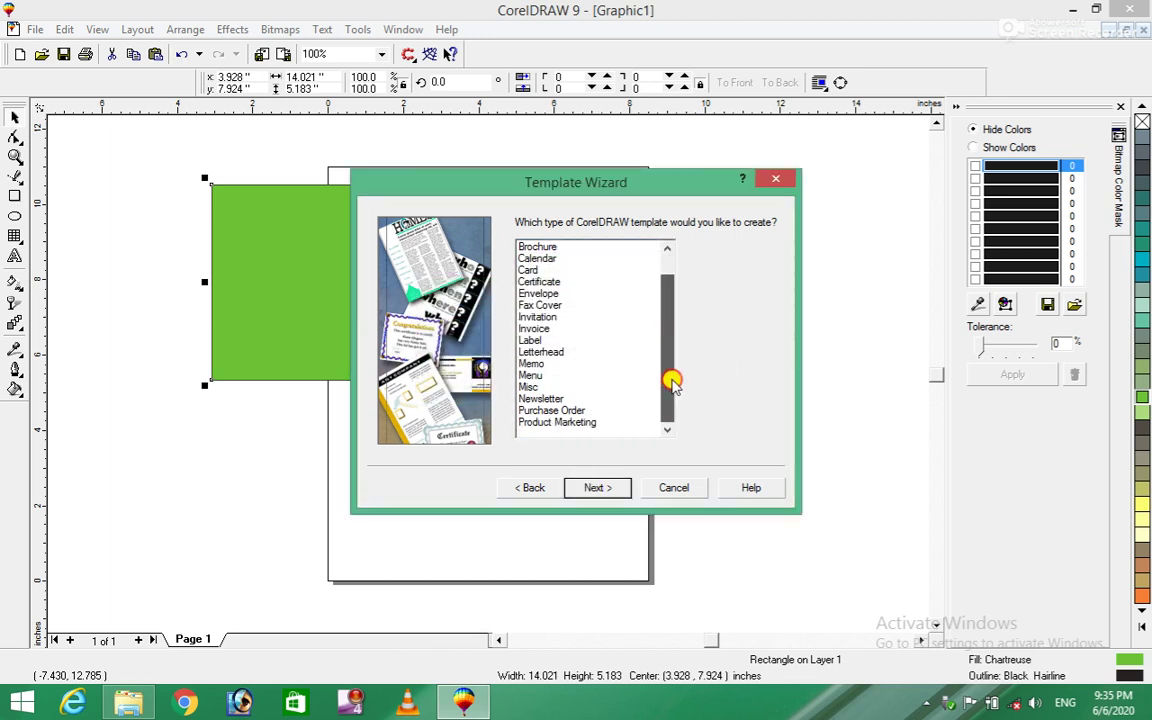
Try the Newsletter template, dismiss the missing-CD prompt, and cancel the Template Wizard.
left_click(536, 398)
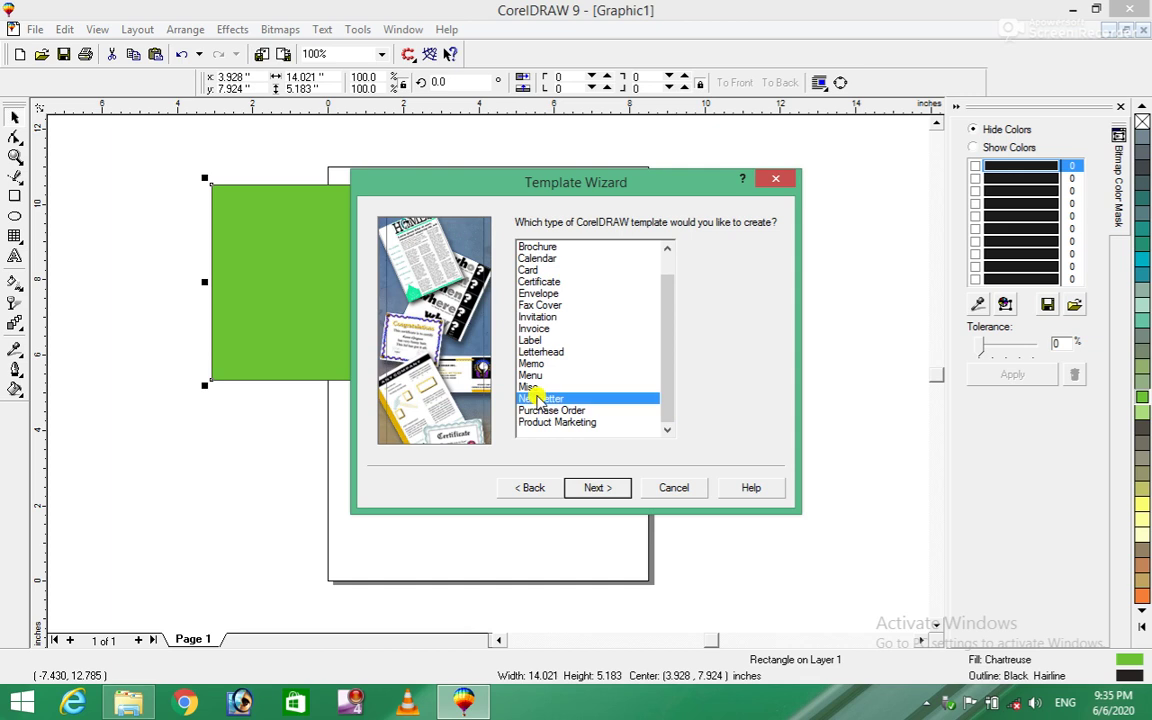
left_click(595, 490)
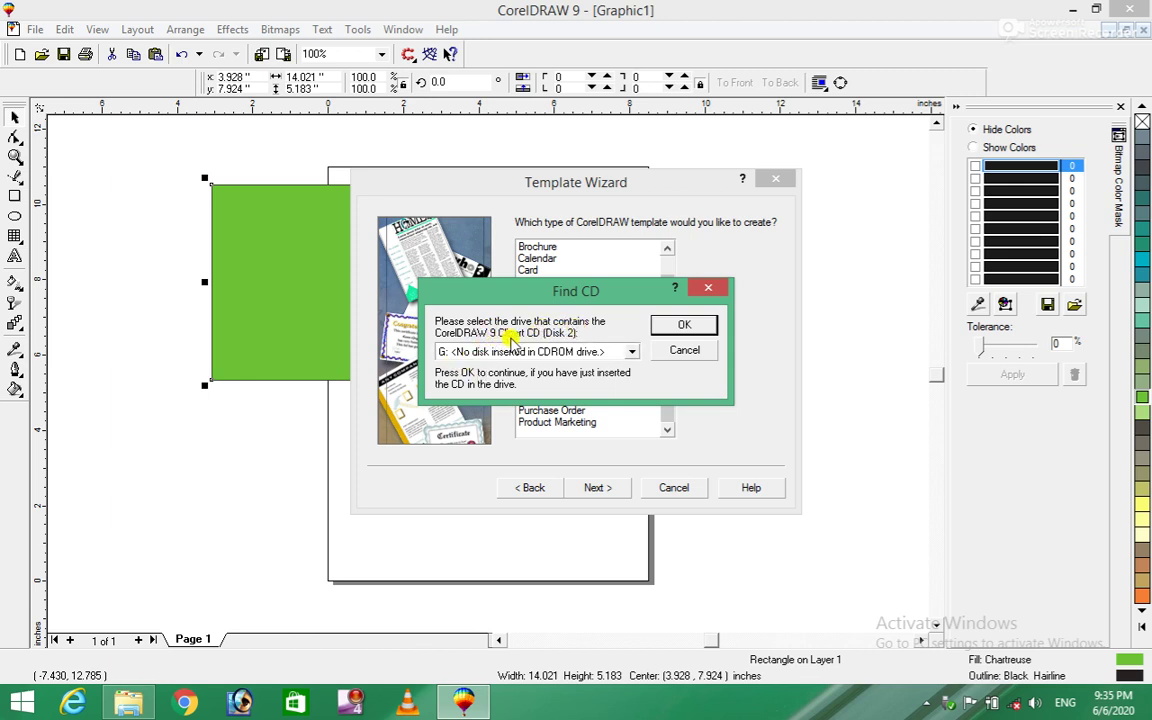
left_click(636, 352)
left_click(540, 366)
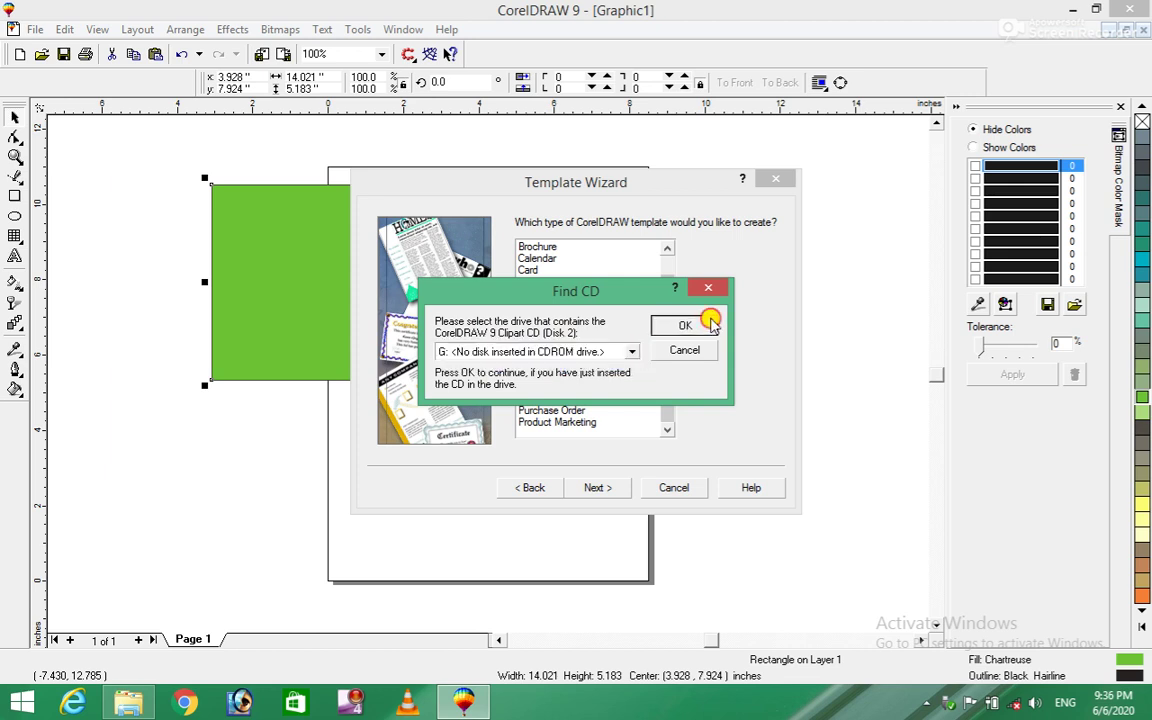
left_click(711, 322)
left_click(685, 350)
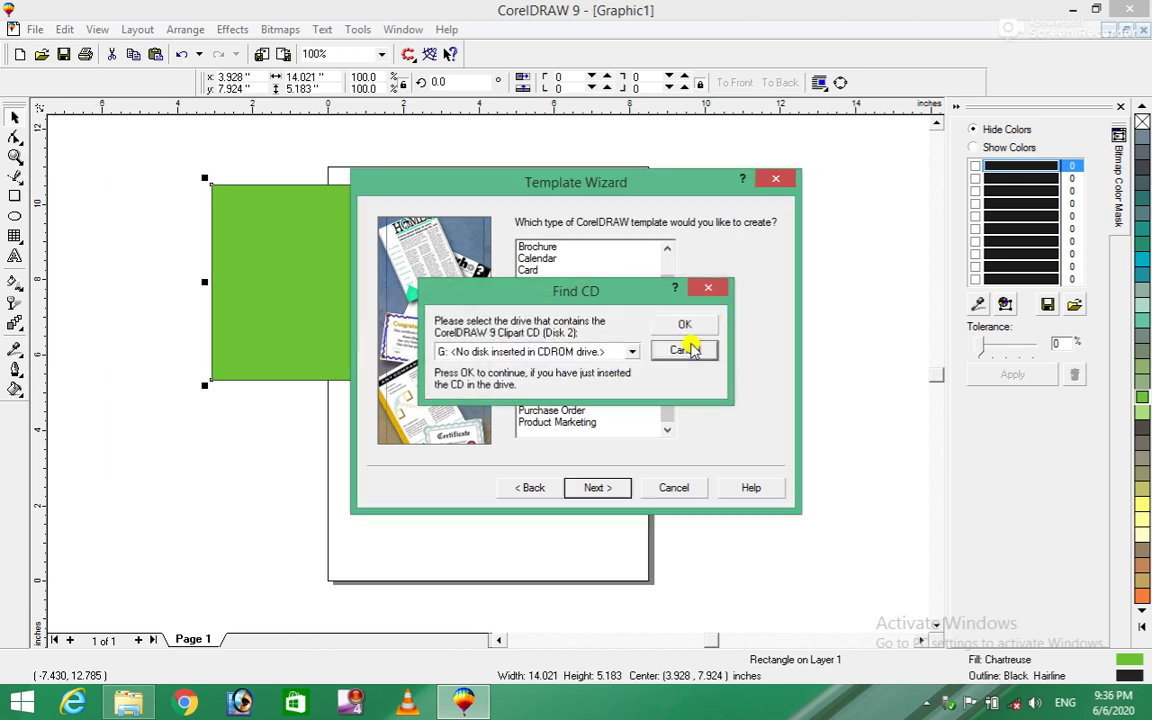
left_click(675, 486)
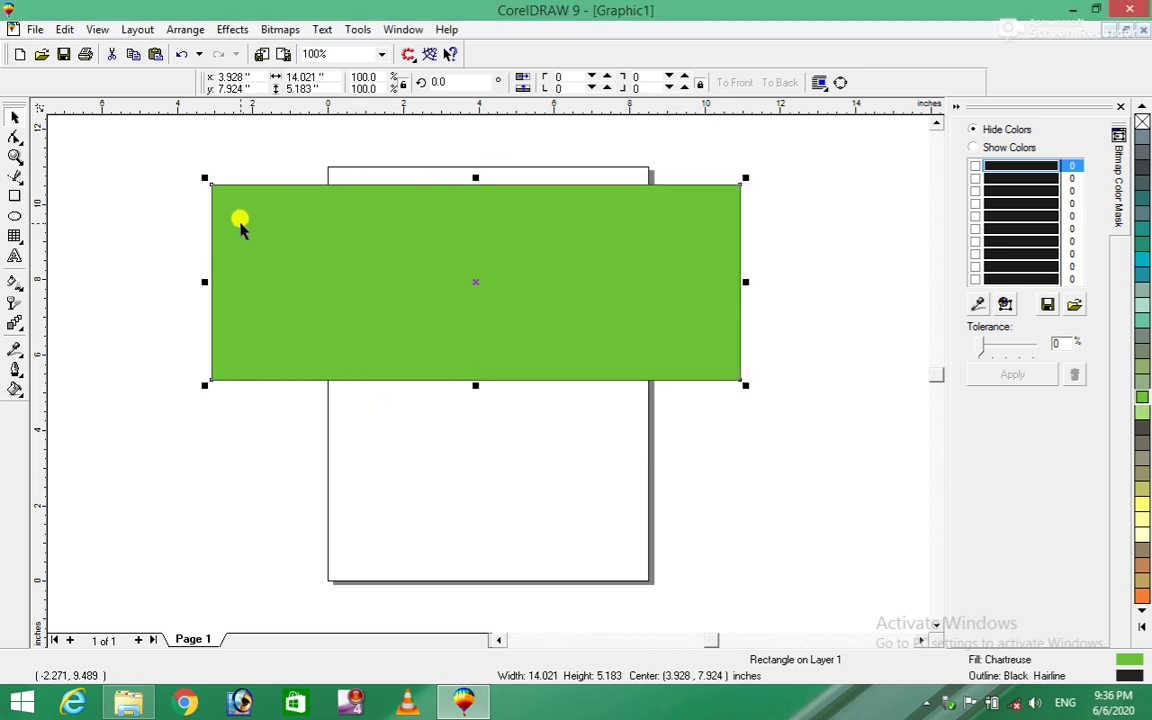
Bring up the Open Drawing dialog with Look in set to the Desktop.
left_click(36, 32)
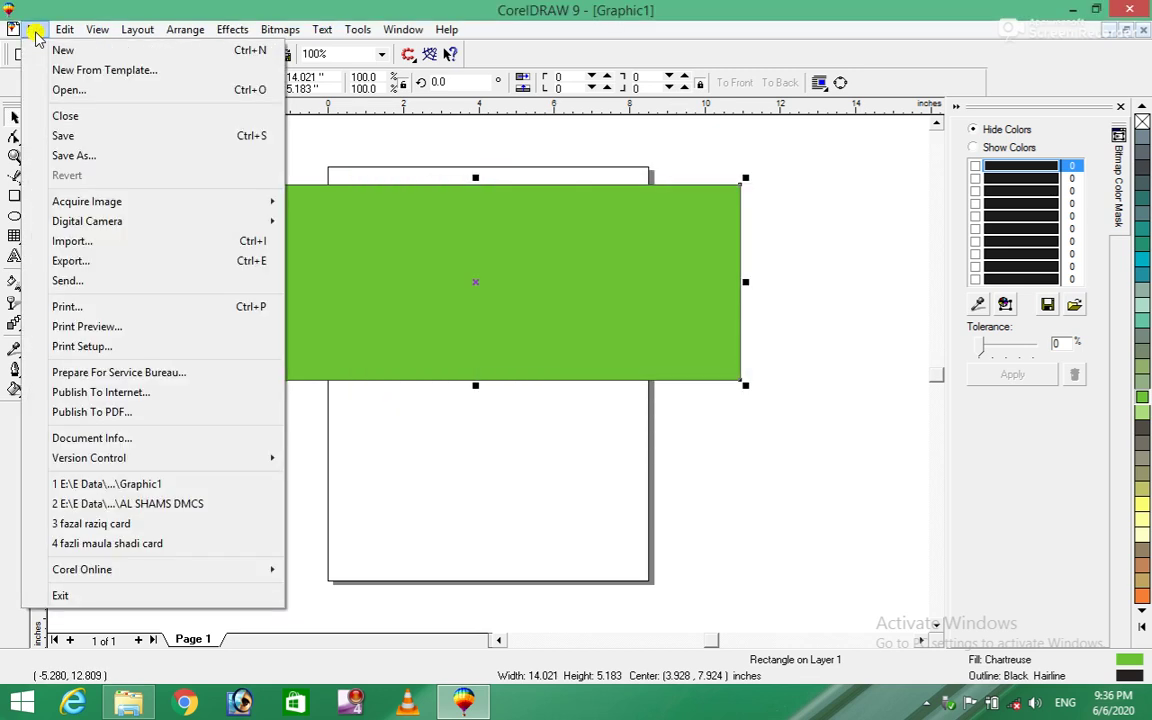
left_click(65, 90)
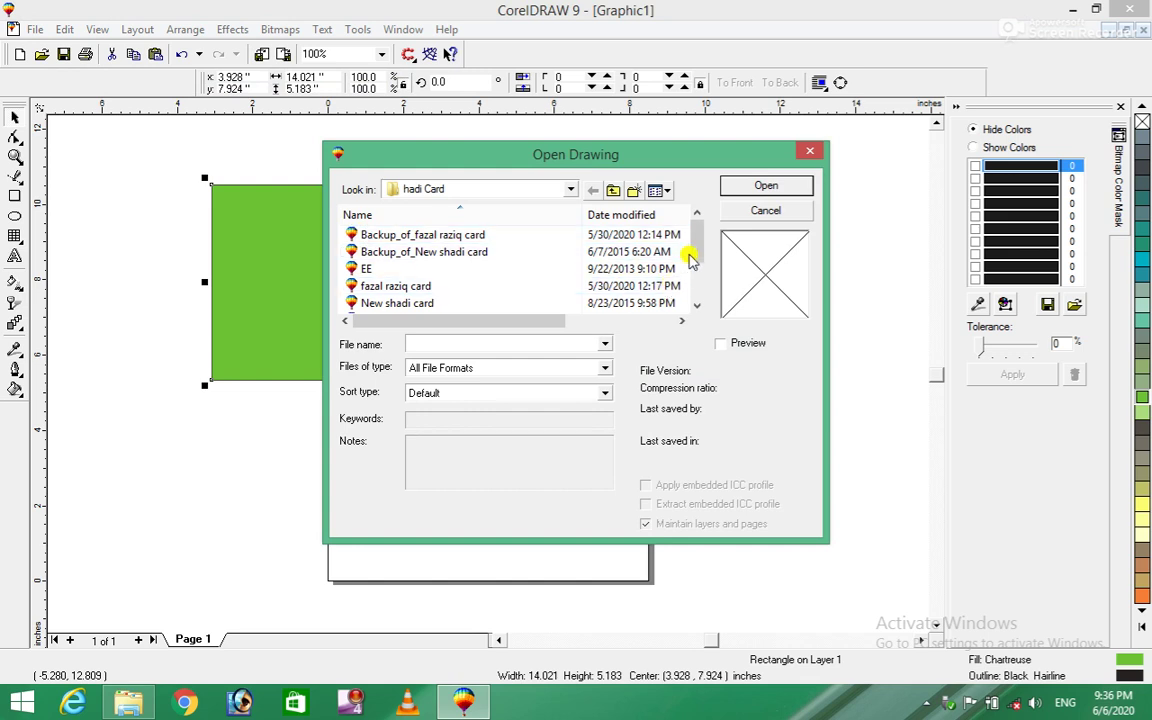
mouse_move(697, 226)
left_mouse_down()
mouse_move(703, 287)
mouse_move(699, 213)
left_mouse_up()
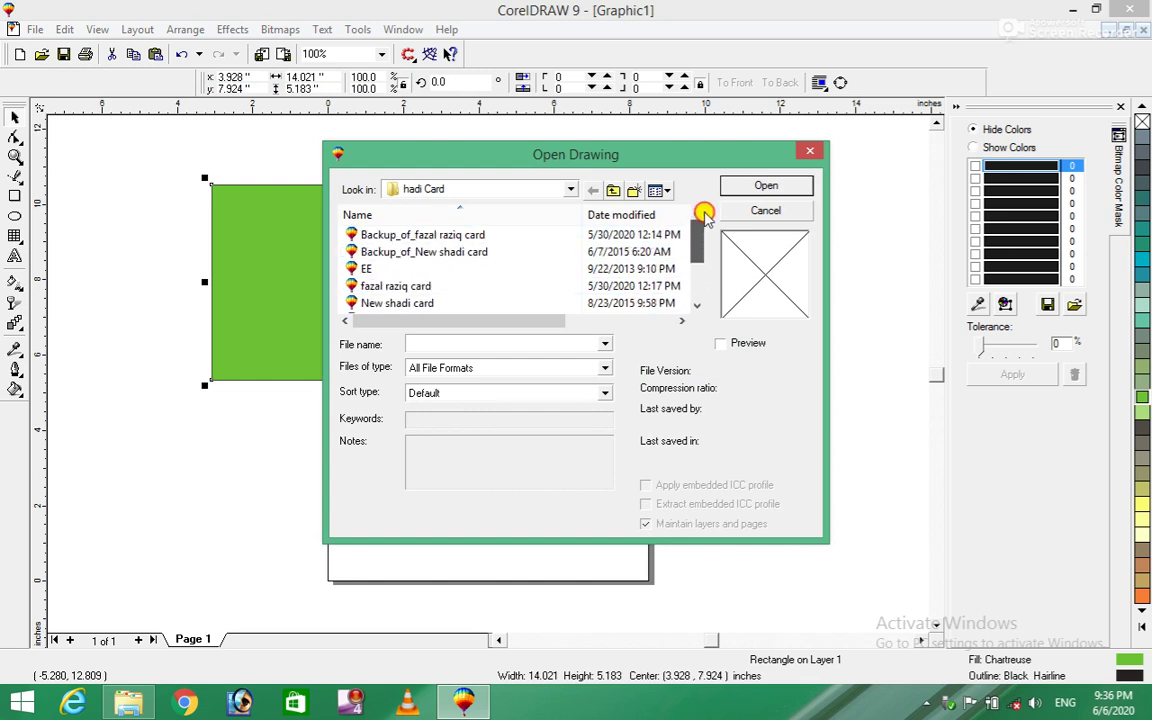
left_click(570, 190)
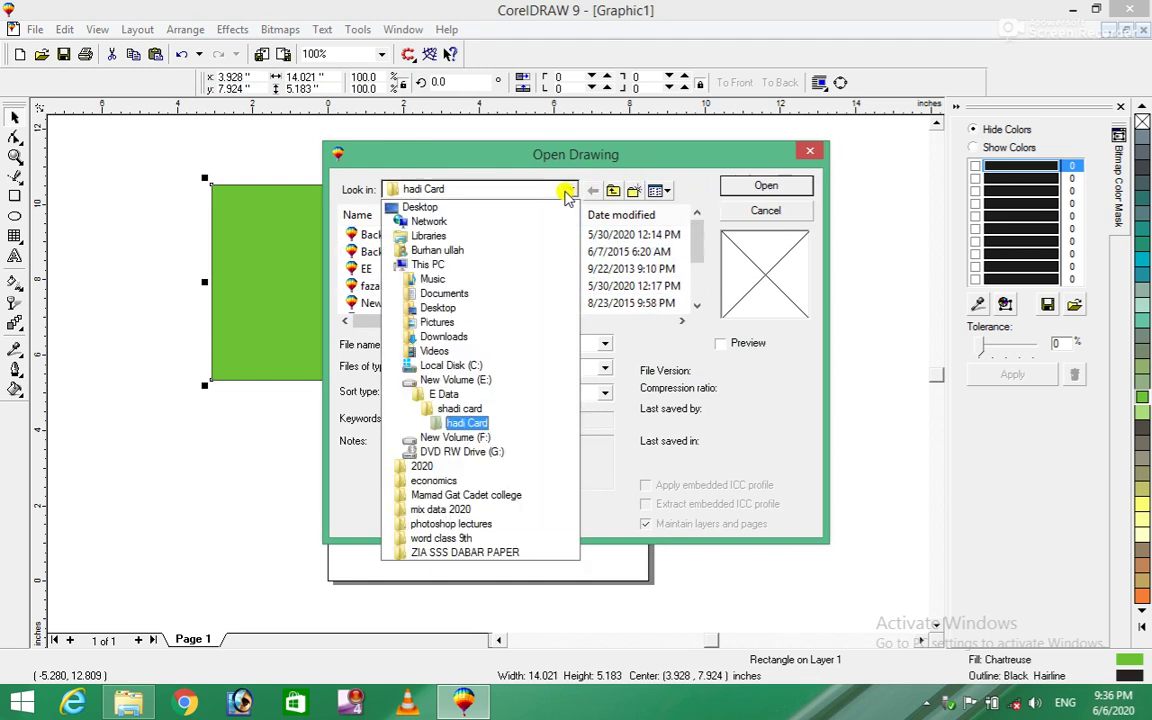
left_click(400, 208)
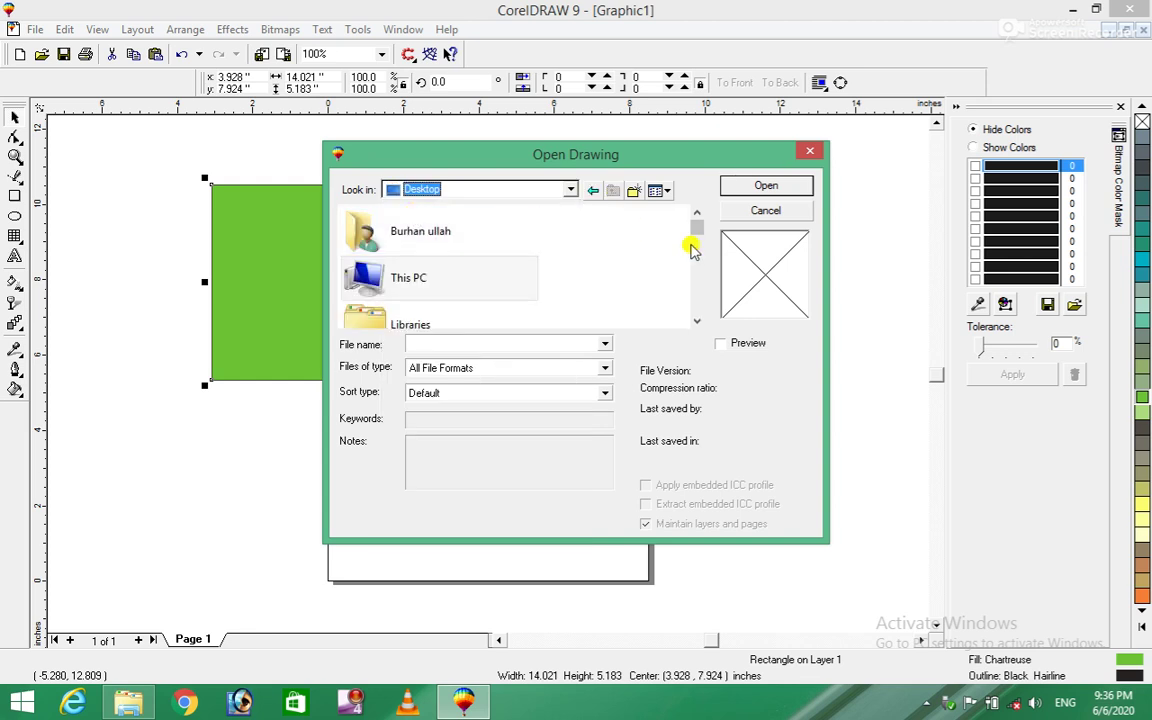
Scroll to the Graphic1 CorelDRAW 9.0 Graphic on the Desktop and open it.
left_click(698, 251)
left_click(698, 251)
left_click(699, 253)
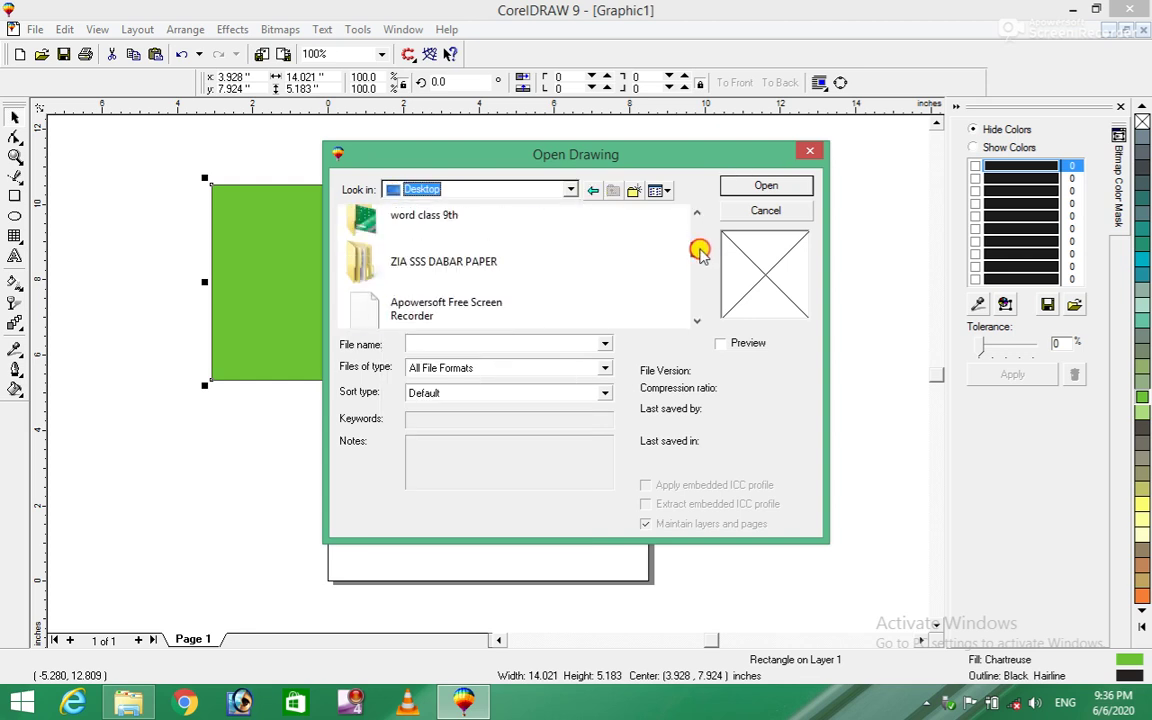
left_click(700, 256)
left_click(700, 257)
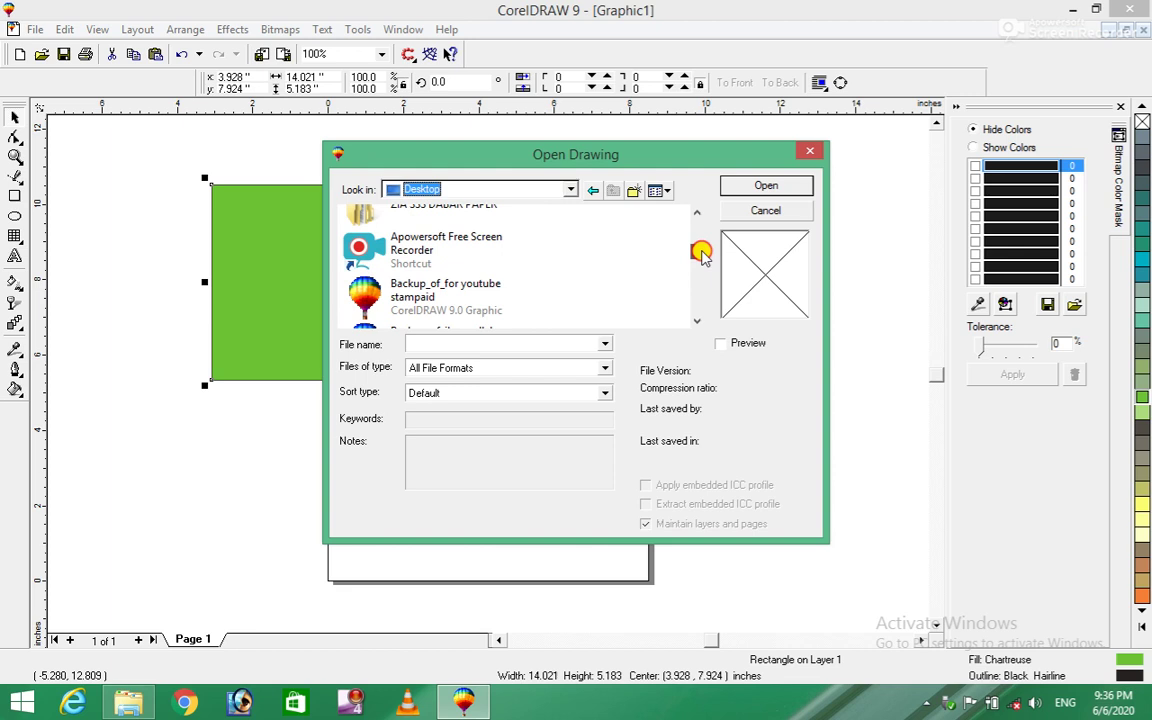
left_click(700, 258)
left_click(701, 260)
left_click(701, 263)
left_click(702, 267)
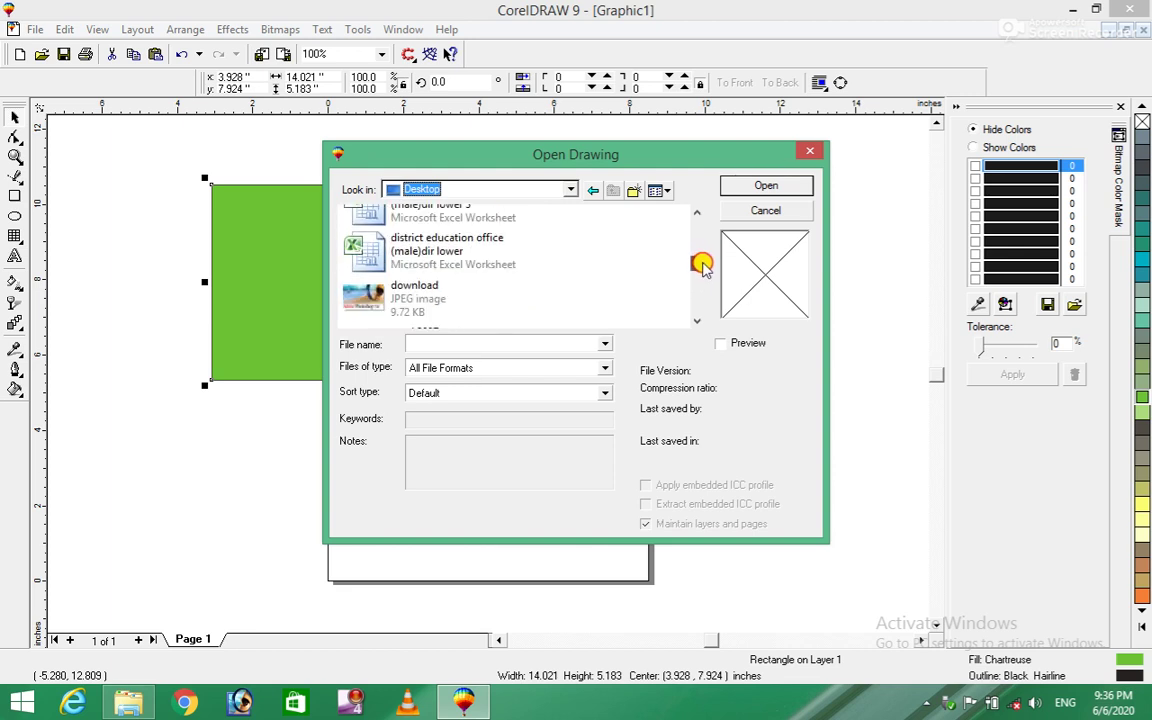
left_click(703, 271)
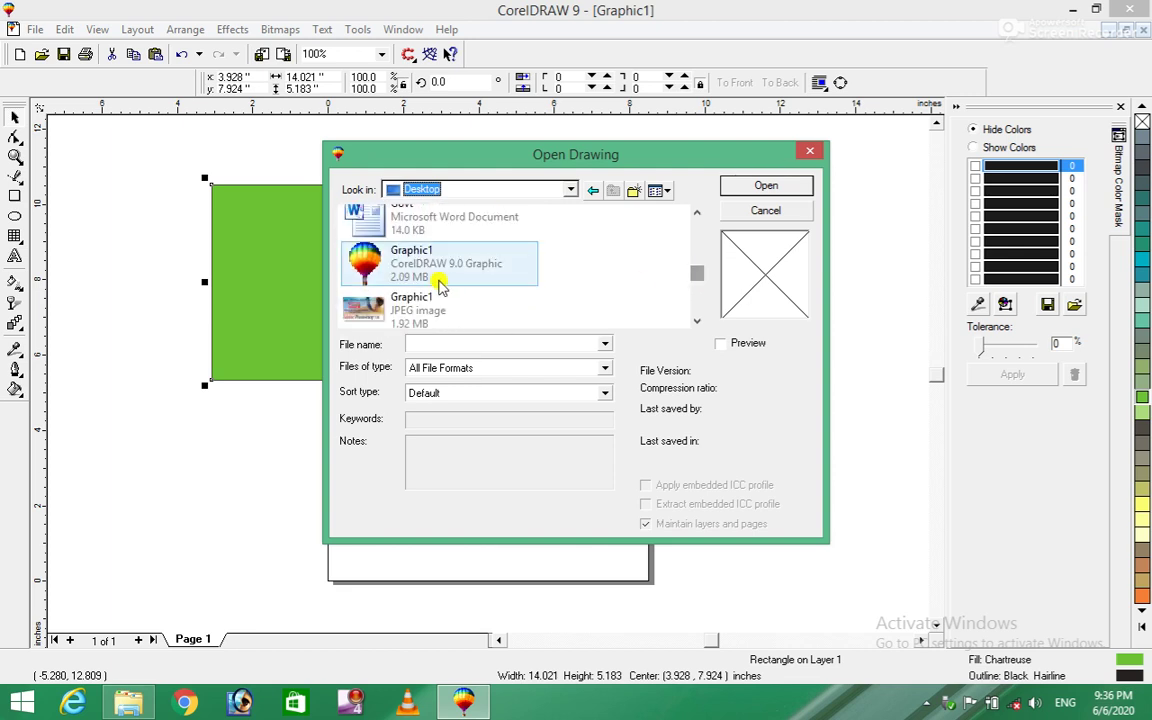
left_click(437, 278)
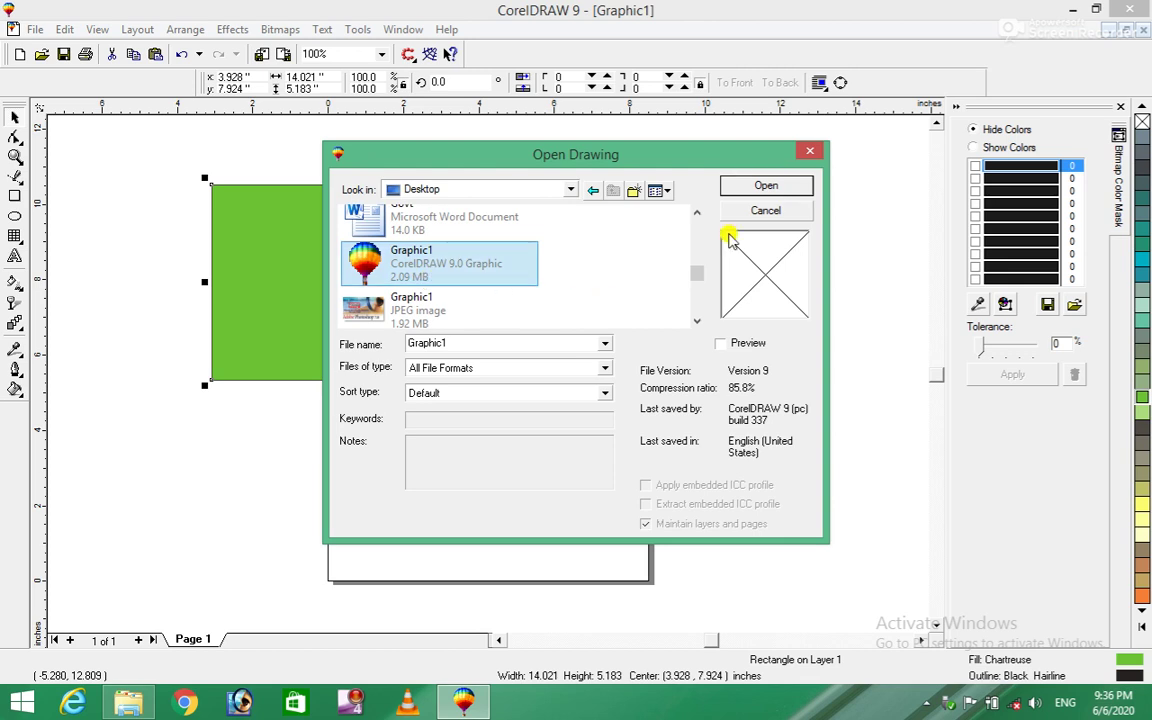
left_click(765, 185)
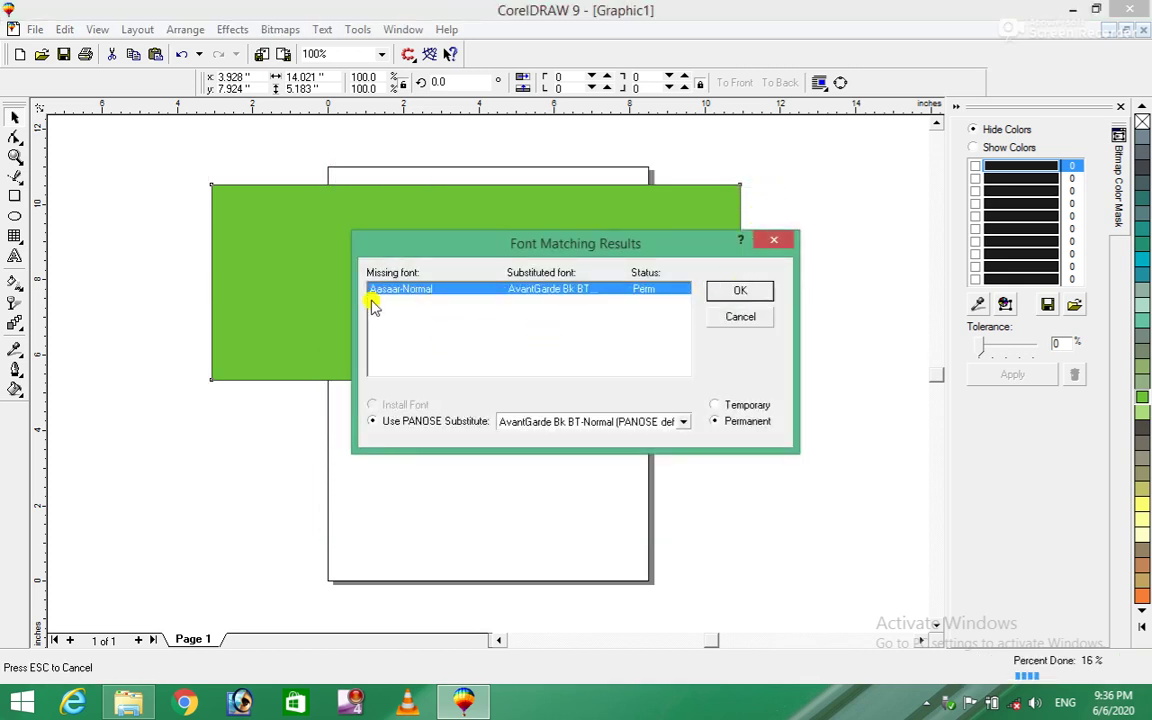
Accept AvantGarde Bk BT as the substitute for the missing Aasaar-Normal font.
left_click(740, 290)
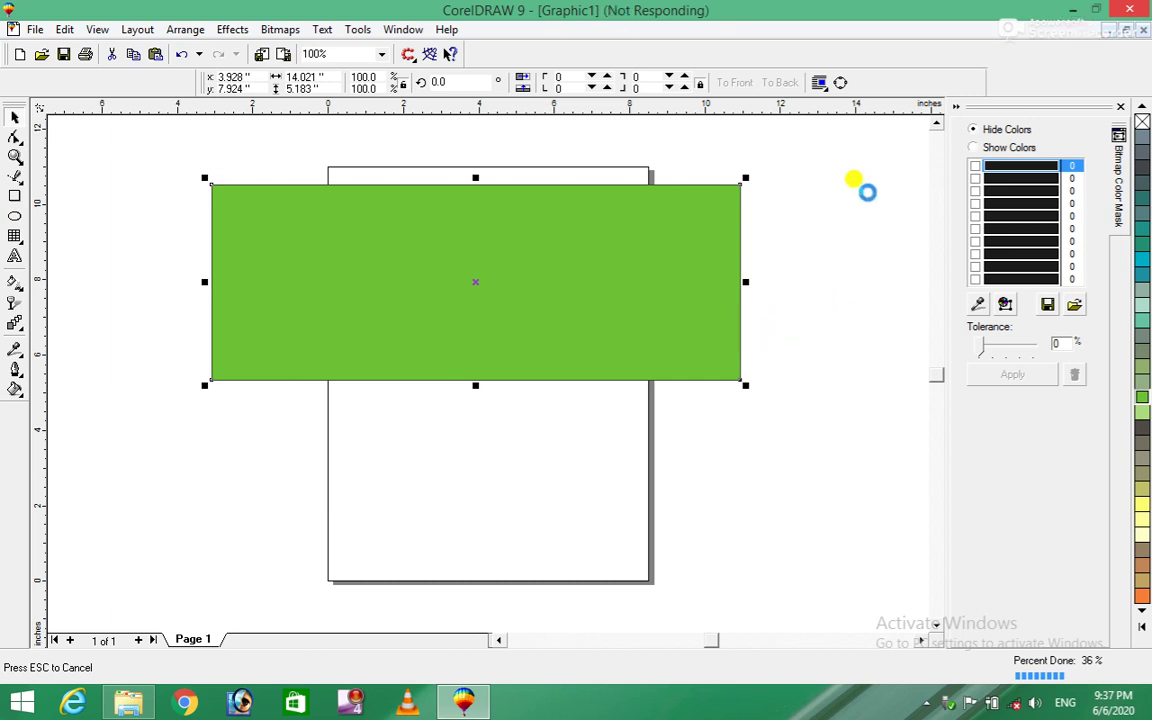
Force-close the unresponsive CorelDRAW window and relaunch it by double-clicking a desktop drawing.
left_click(1128, 12)
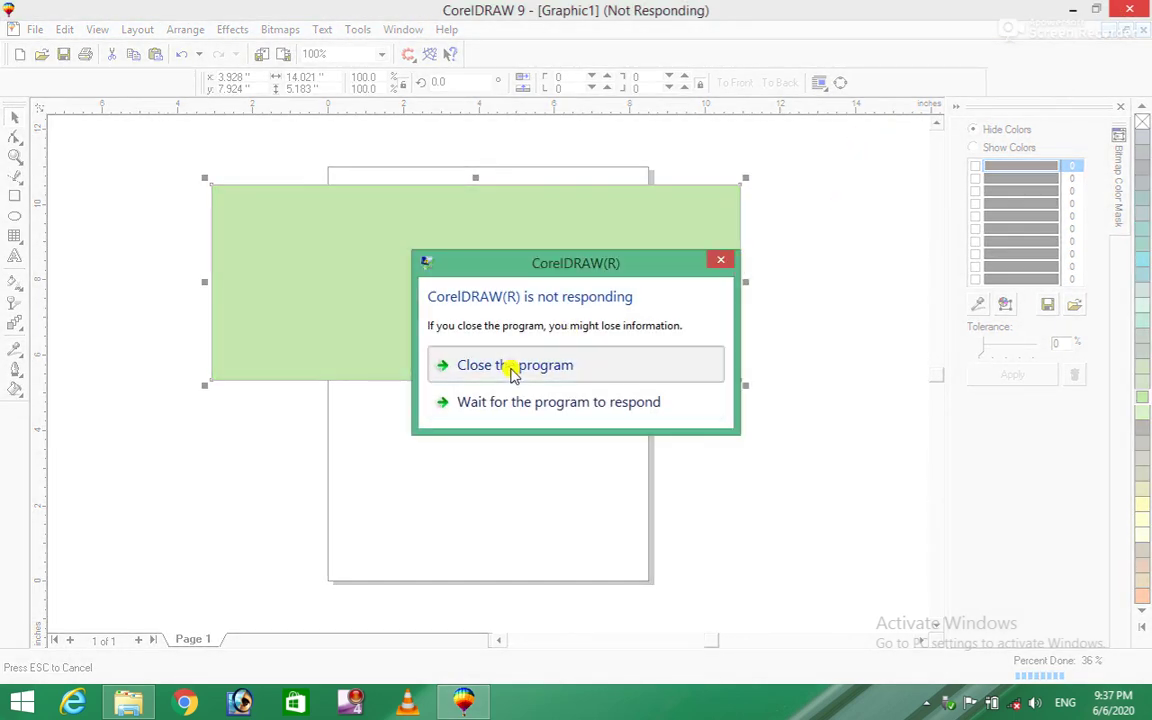
left_click(512, 368)
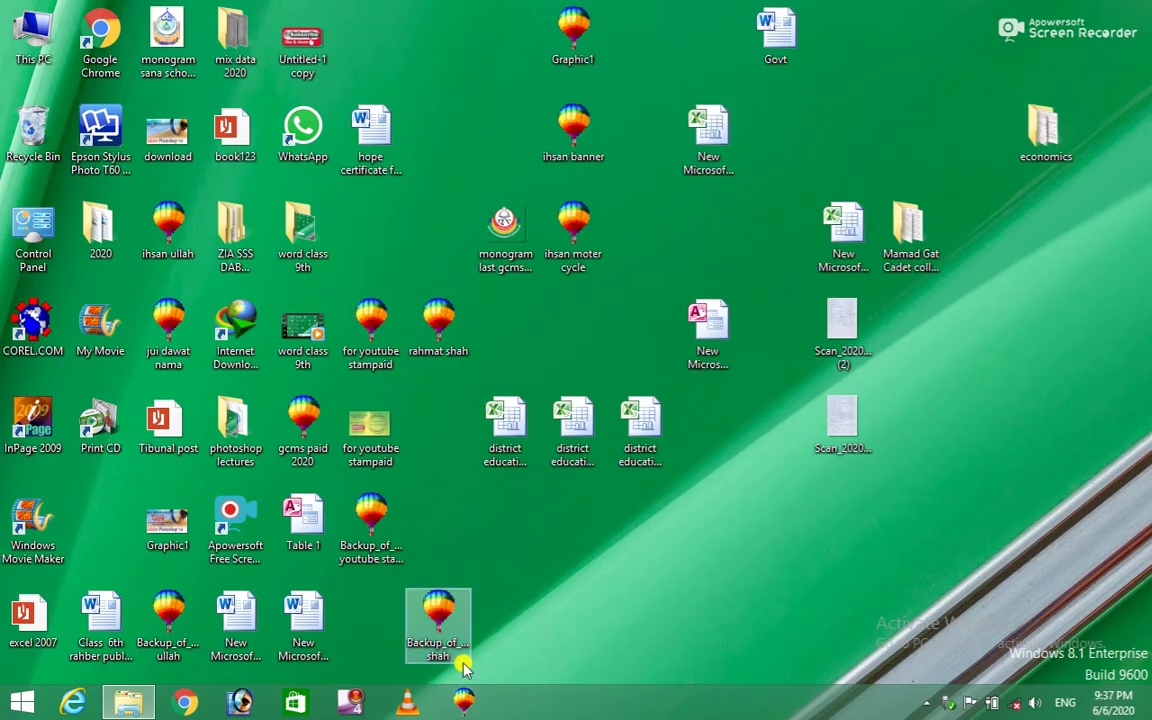
double_click(440, 630)
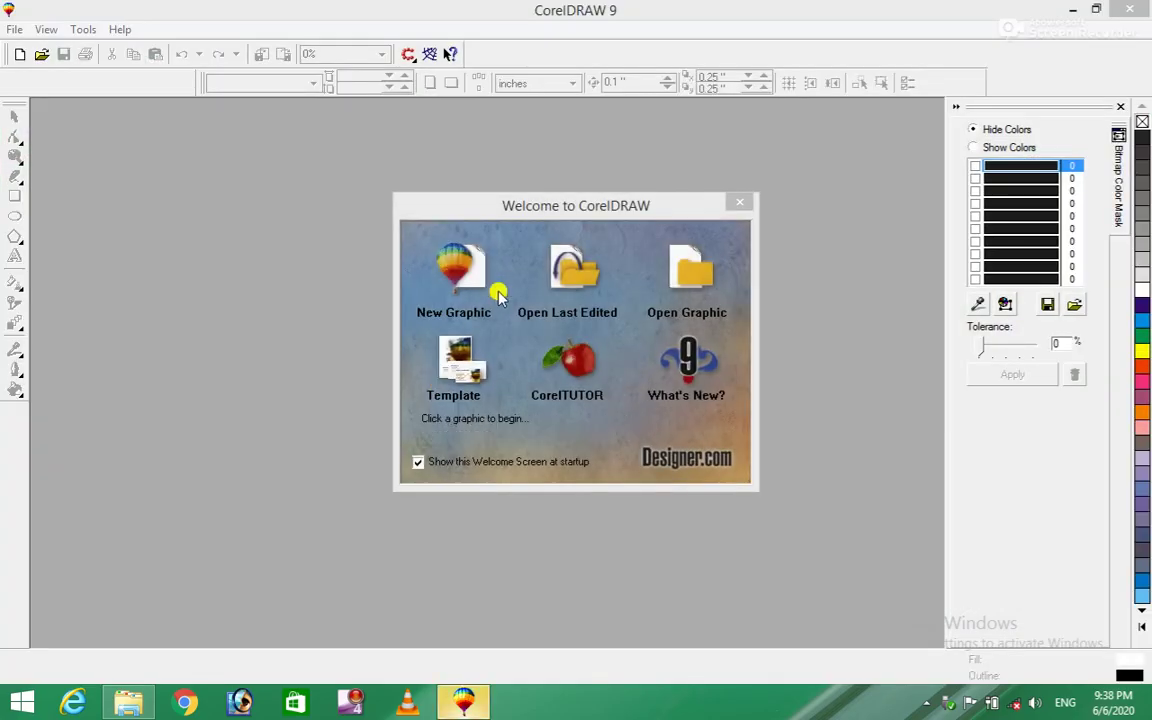
Reopen the last edited drawing and accept the font substitution, revealing the Urdu affidavit form.
left_click(577, 280)
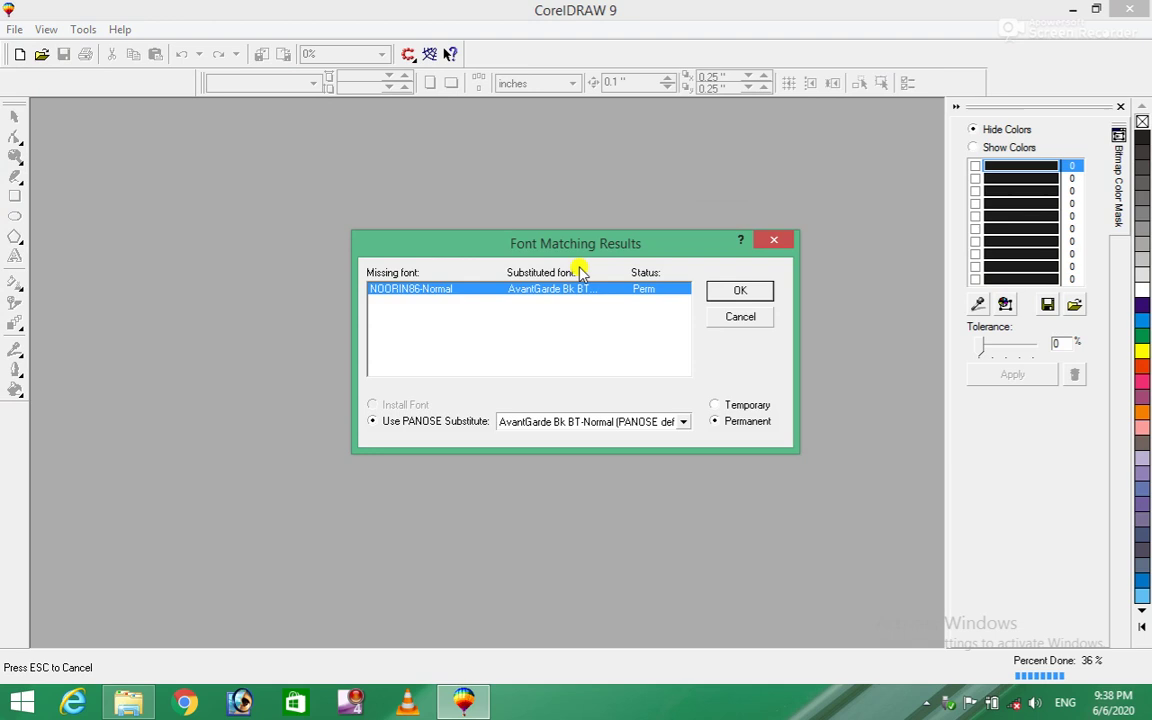
left_click(724, 296)
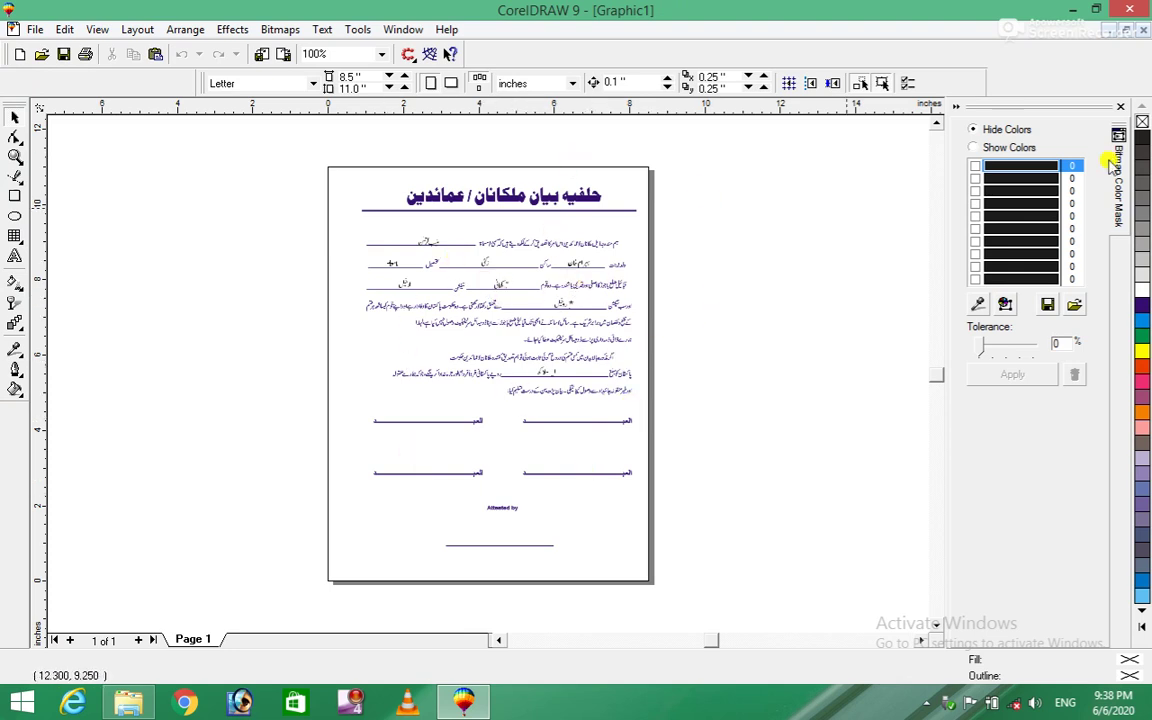
Close the Urdu form without saving changes and start opening another drawing.
left_click(1141, 31)
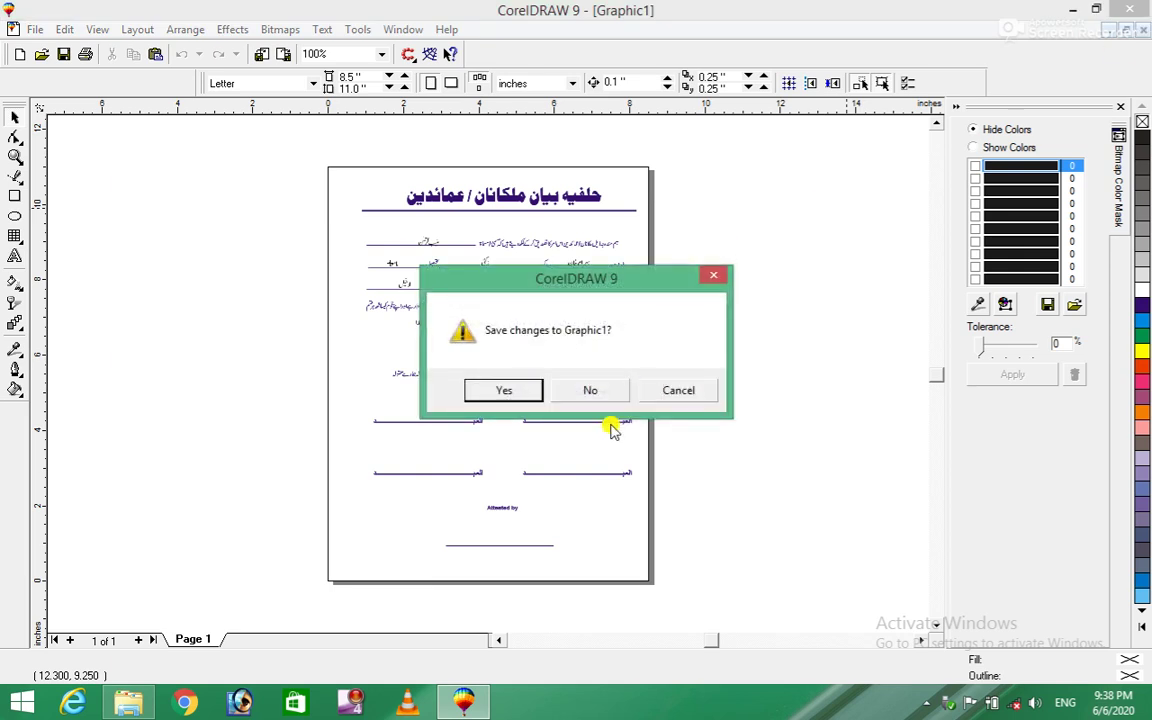
left_click(596, 390)
left_click(15, 29)
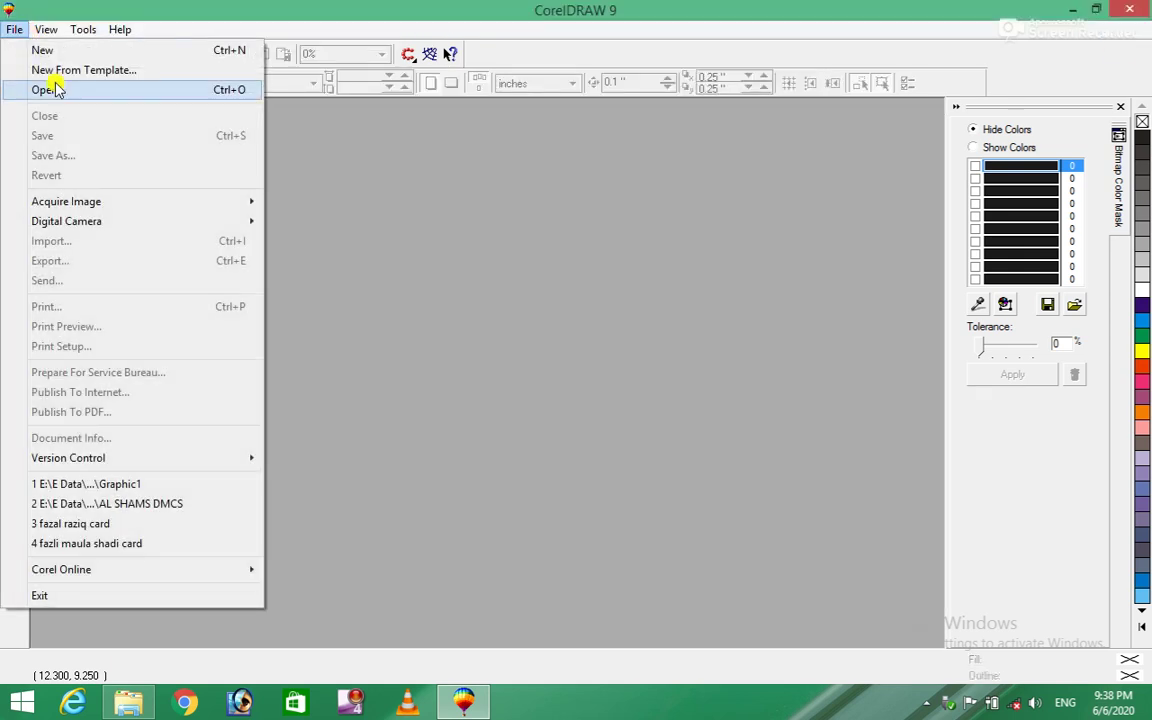
mouse_move(45, 30)
left_click(50, 90)
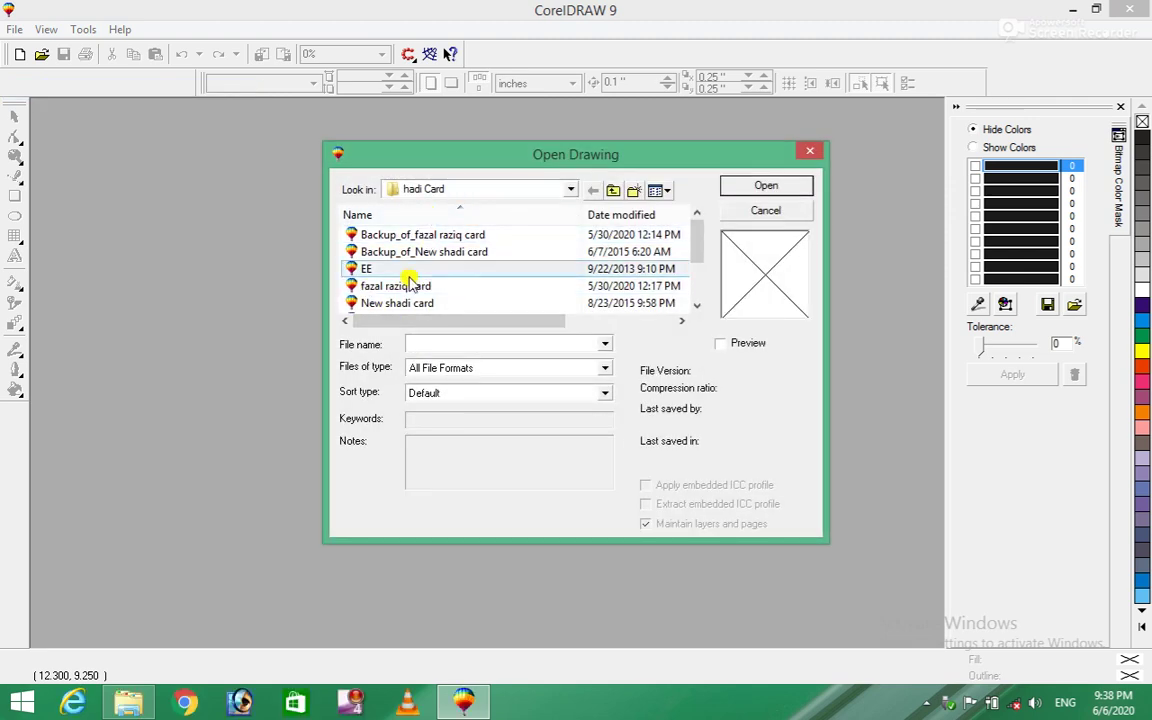
Browse to the Desktop and select the 3.94 MB CorelDRAW 9 graphic.
left_click(557, 190)
left_click(421, 205)
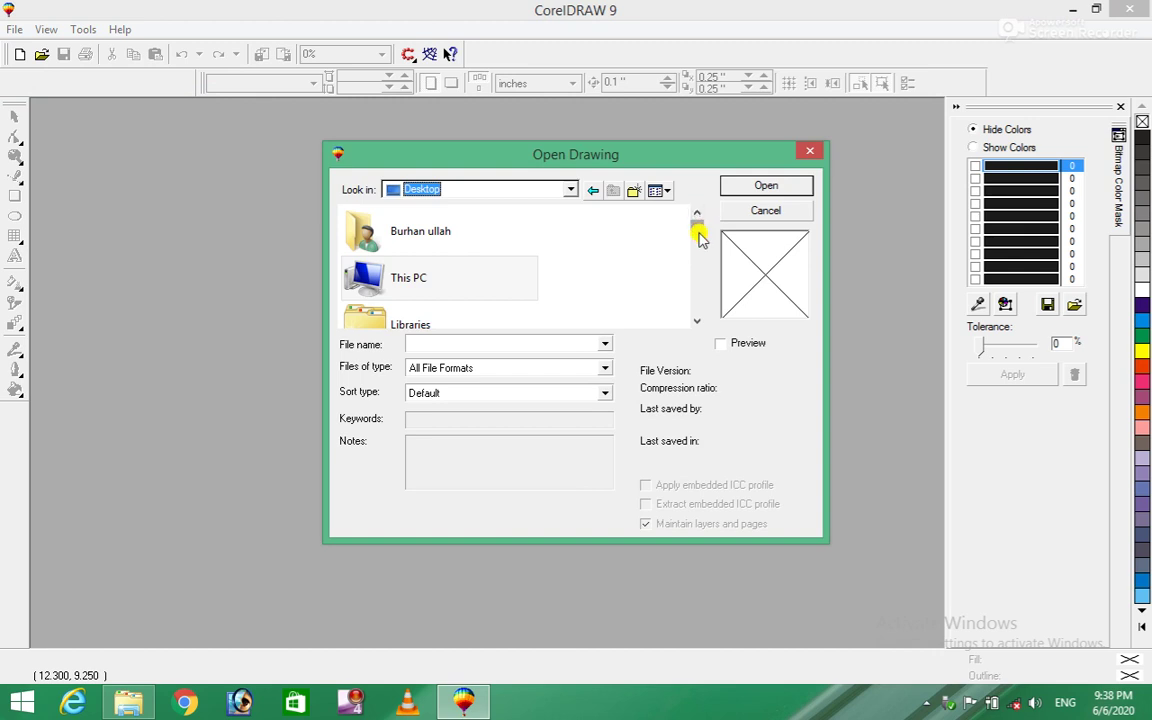
left_click_drag(698, 233, 697, 322)
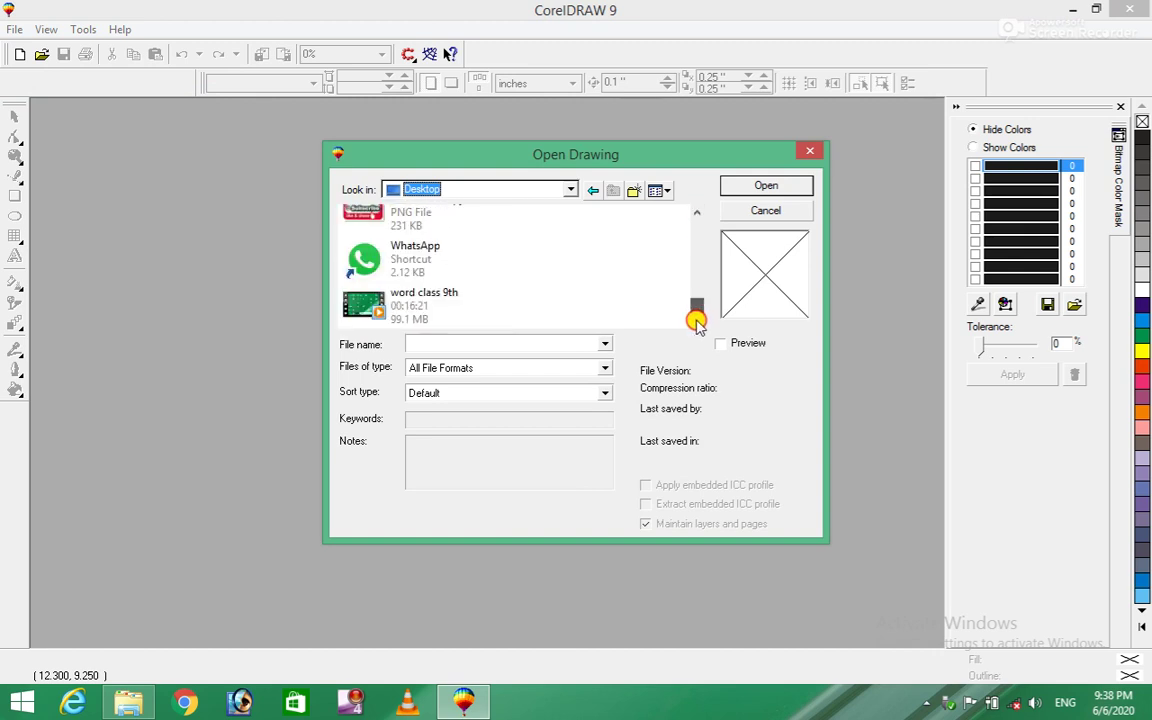
scroll(694, 340, "up", 5)
scroll(694, 340, "down", 1)
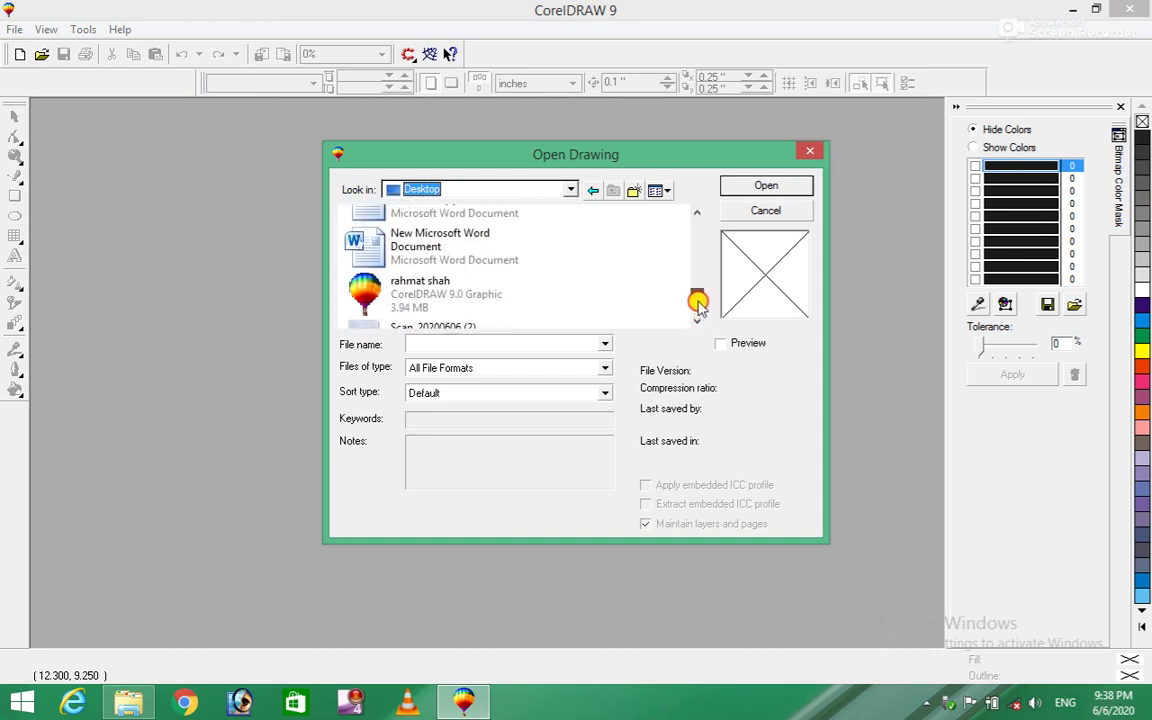
left_click(390, 310)
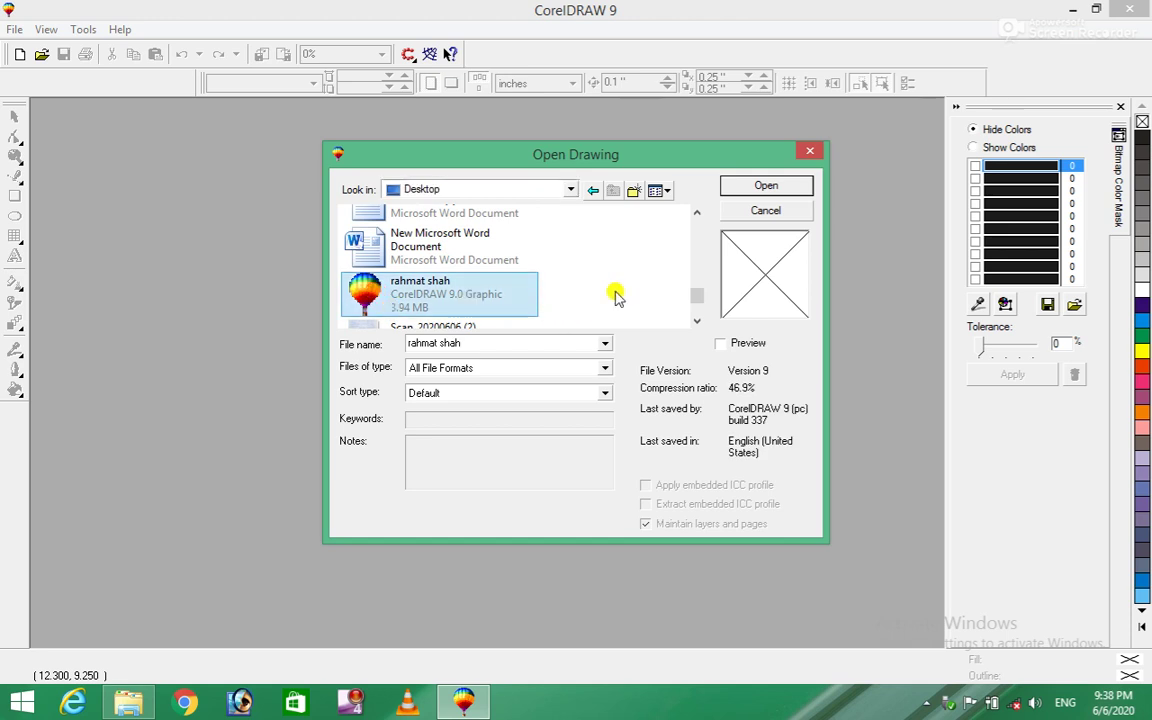
Open the 3.94 MB drawing, accept the substitute font, and zoom out to 25% to show the whole banner.
left_click(763, 184)
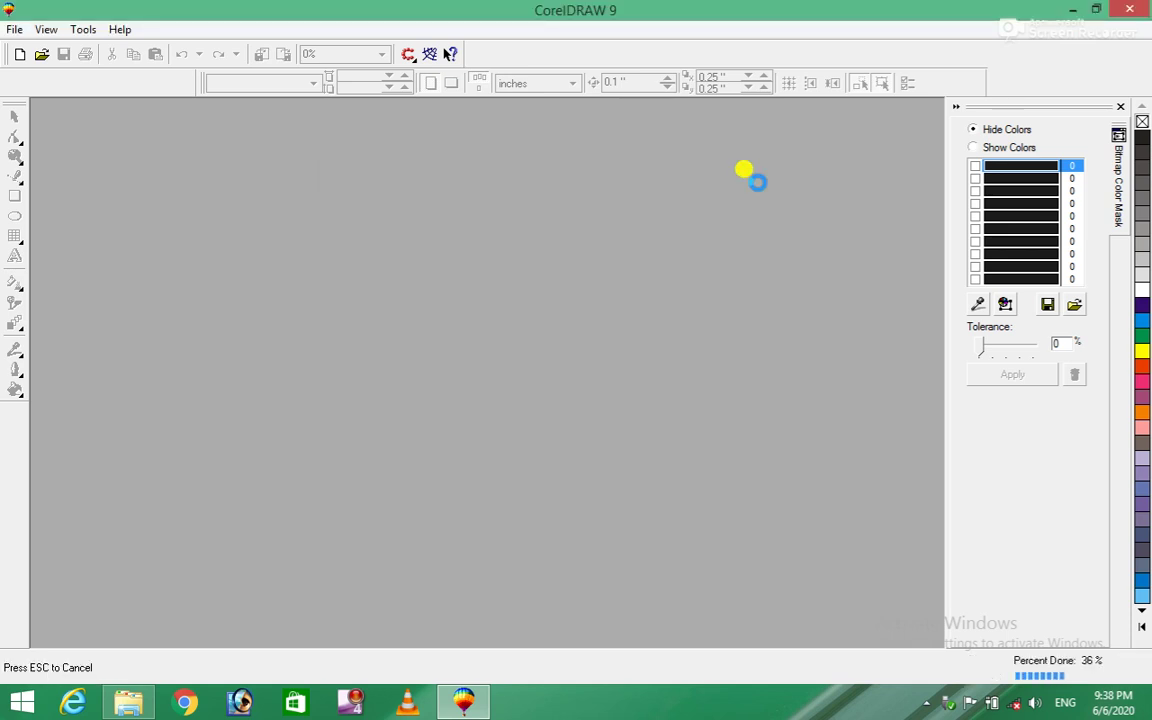
left_click(740, 287)
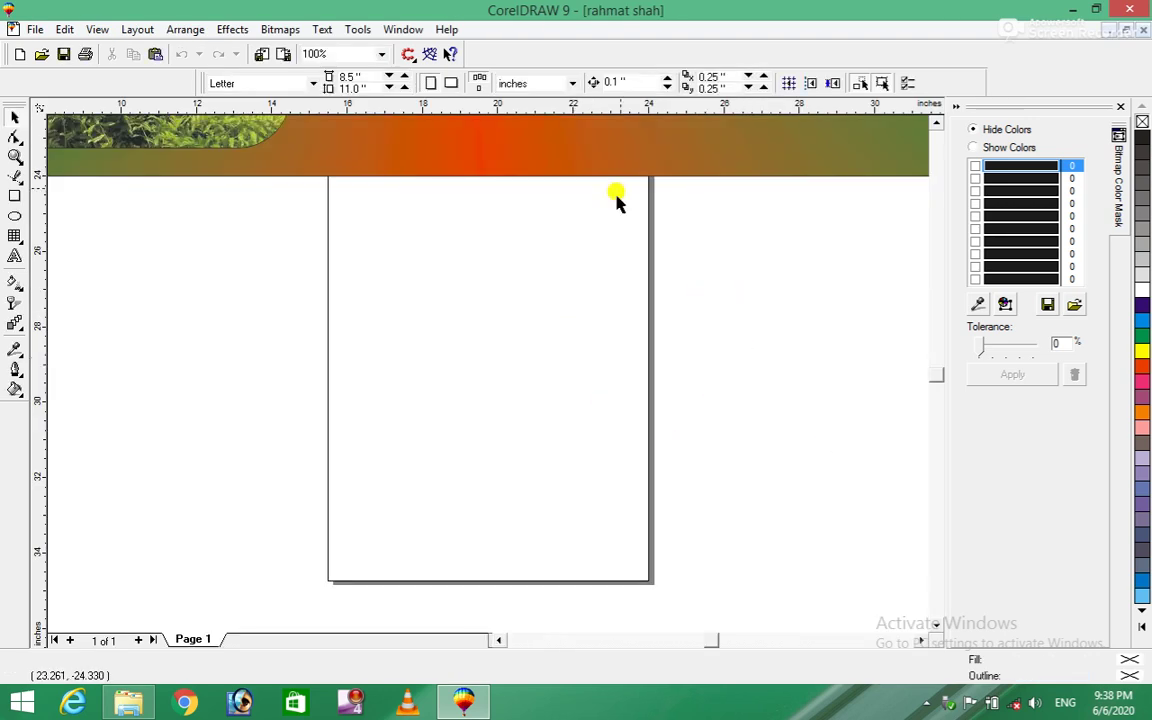
left_click(14, 157)
right_click(410, 174)
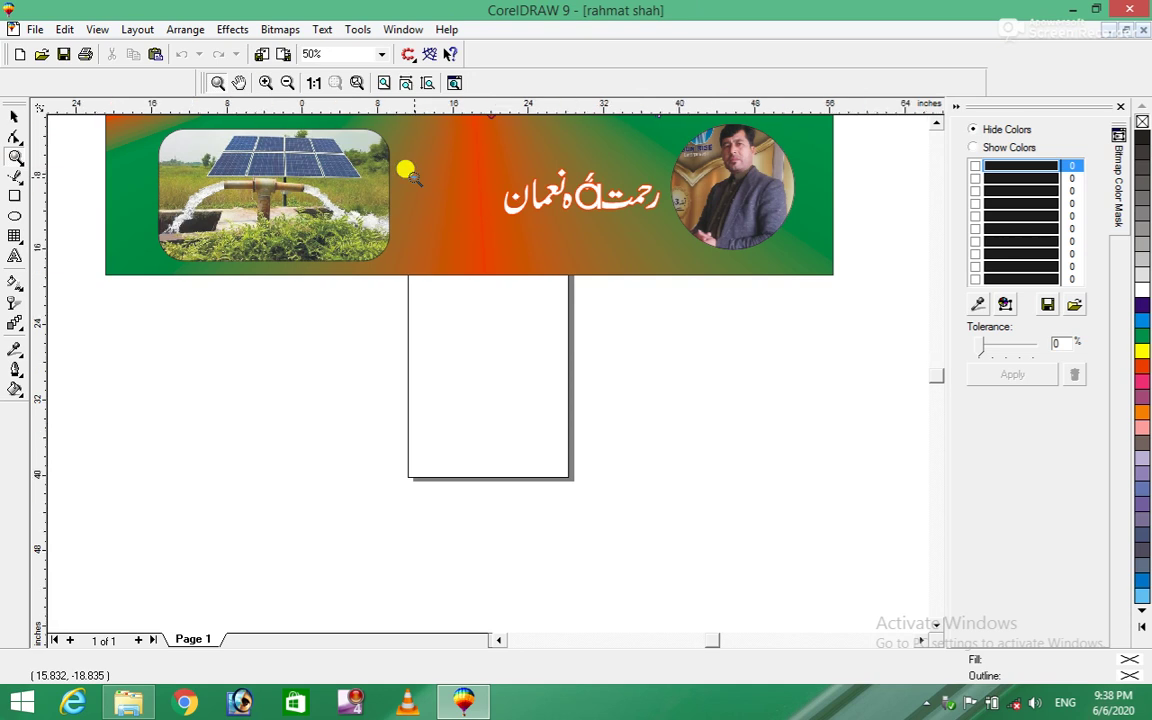
right_click(410, 174)
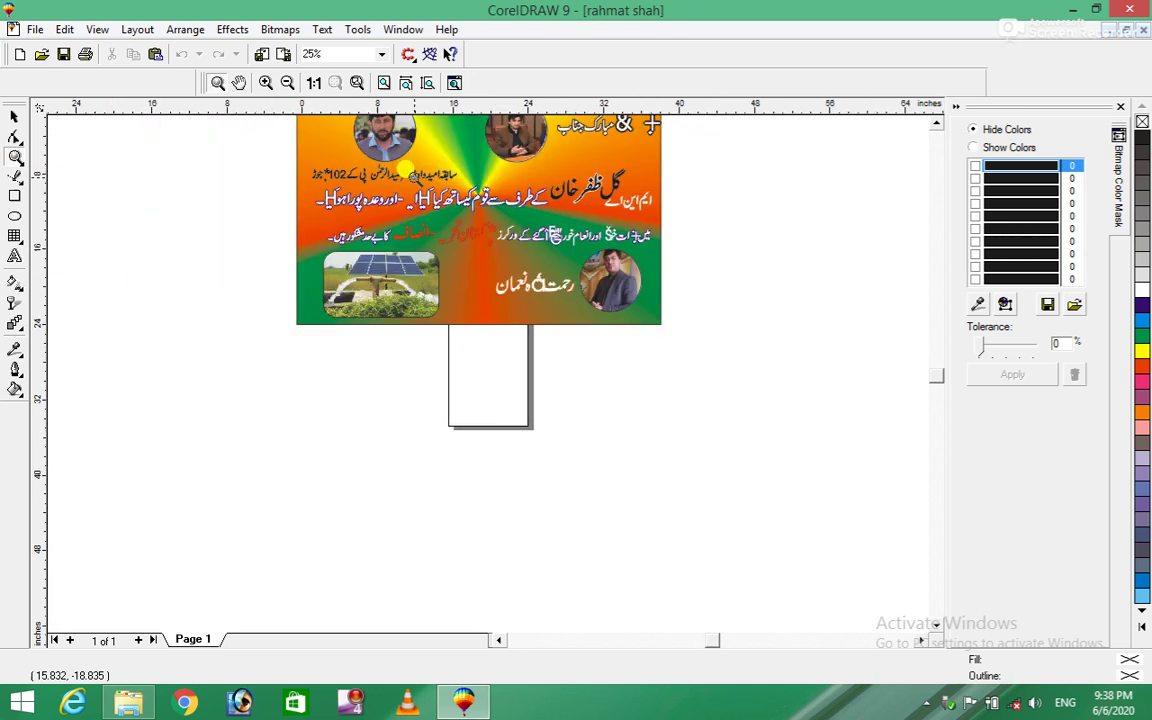
left_click(937, 123)
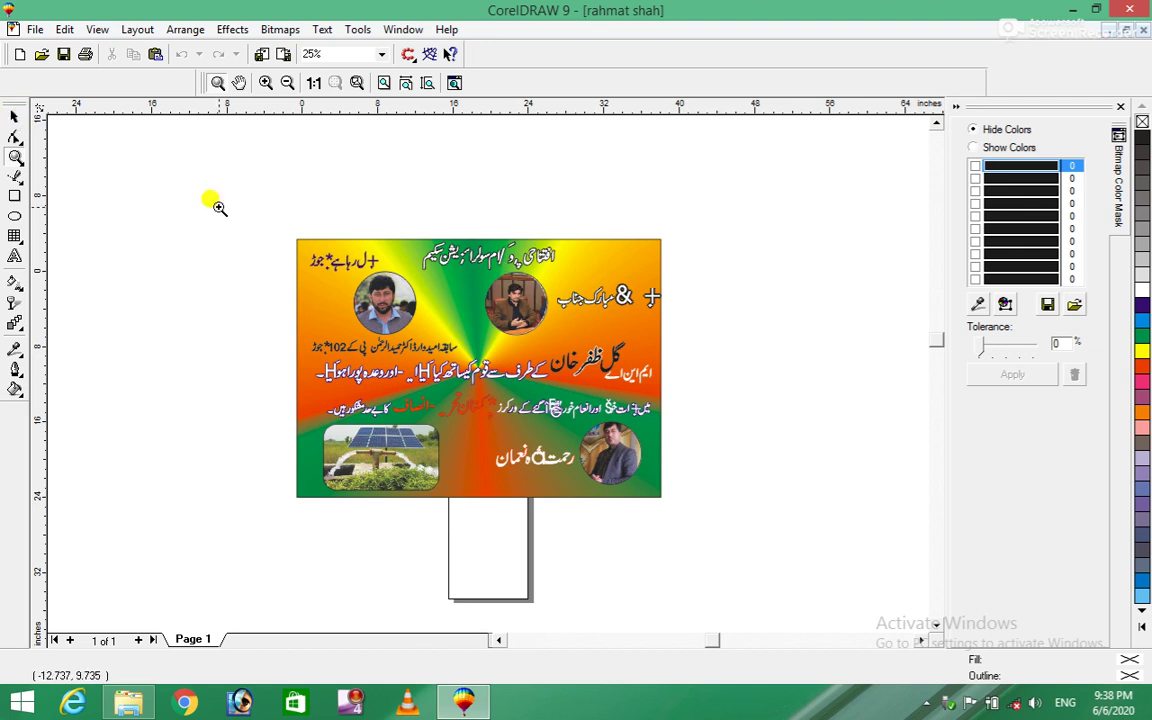
left_click(13, 121)
Delete the banner's gradient background rectangle, then all 21 remaining banner objects.
left_click(446, 314)
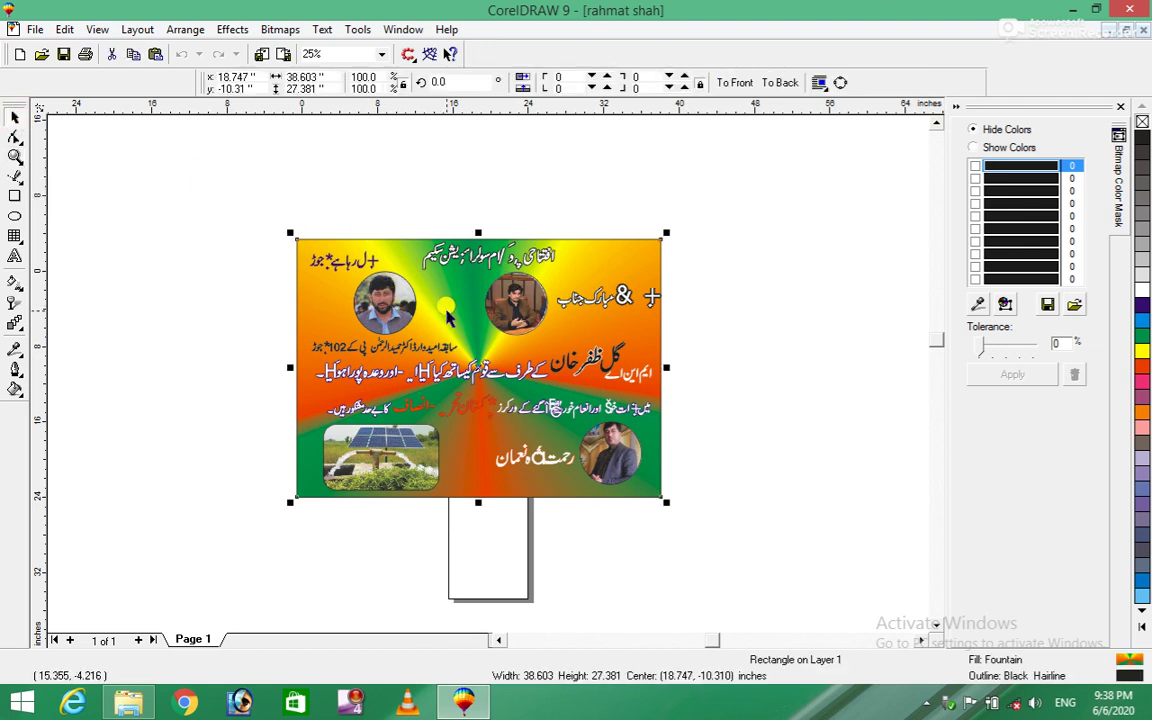
key("Delete")
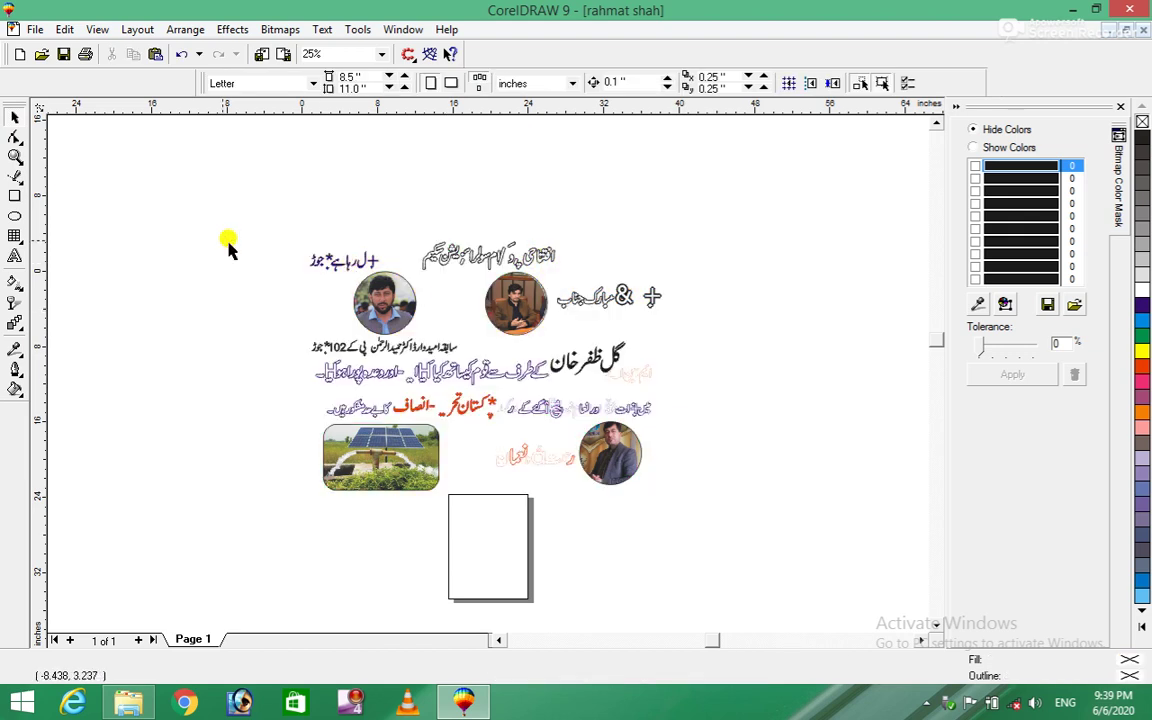
left_click_drag(239, 185, 766, 532)
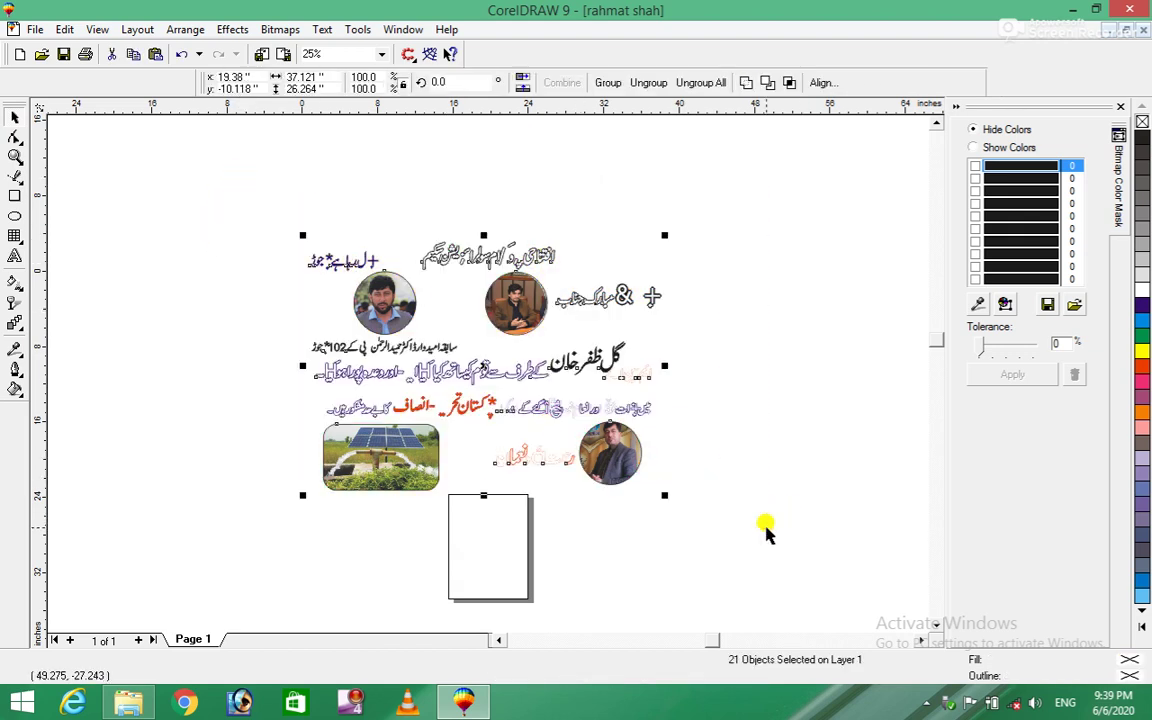
key("Delete")
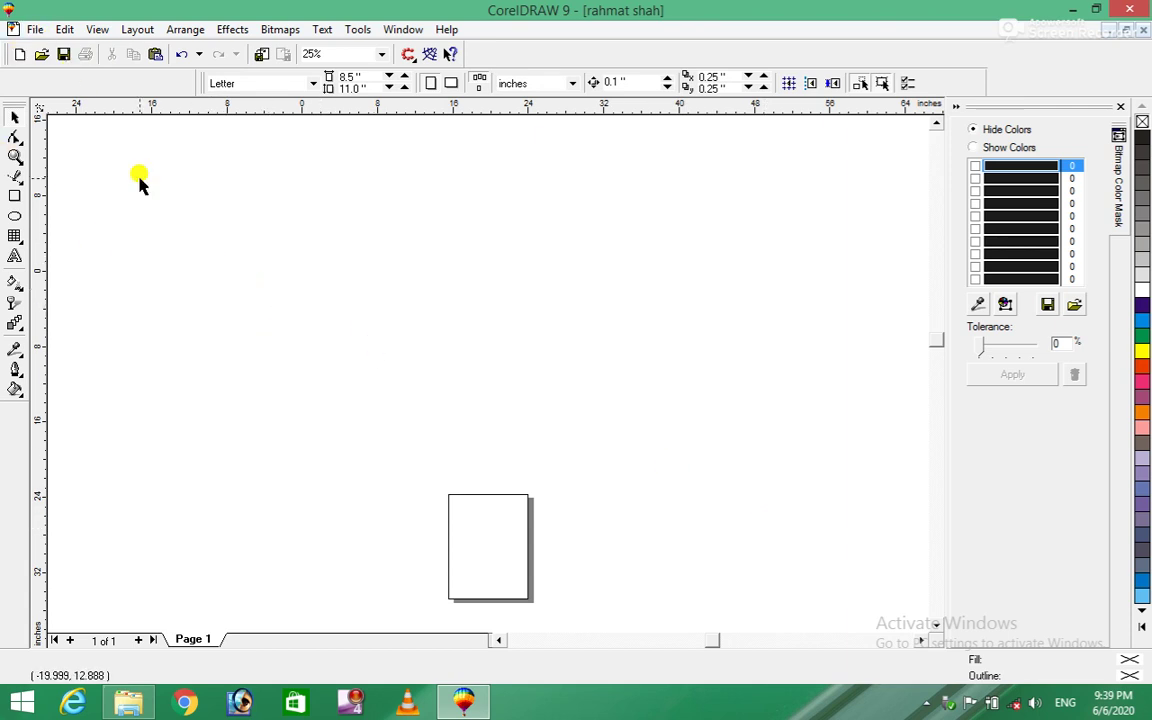
Zoom in and out on the empty Letter page until it shows large, around 100%.
left_click(12, 157)
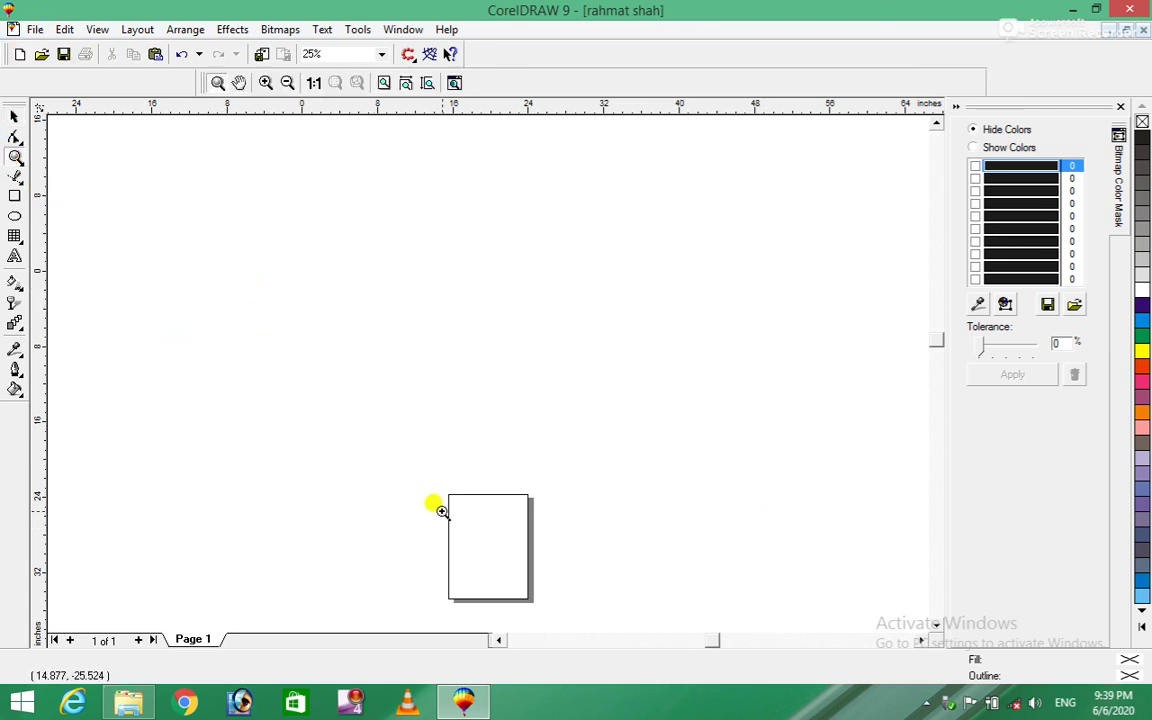
right_click(504, 536)
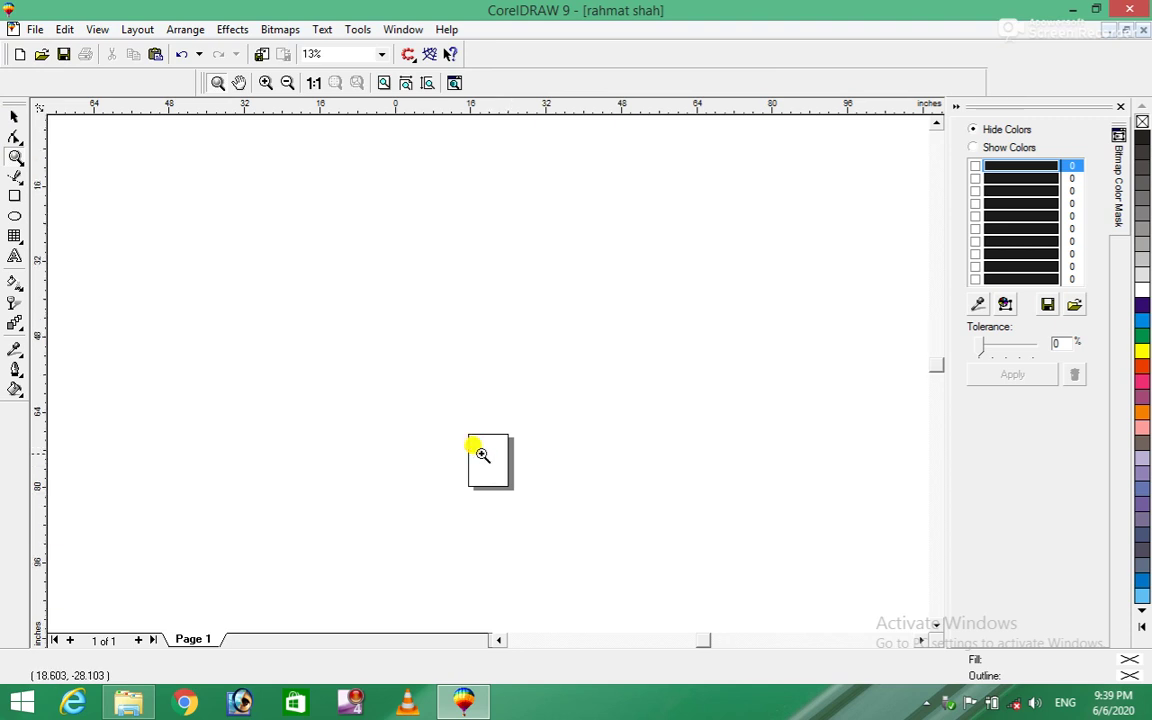
left_click(474, 448)
left_click(482, 369)
left_click(482, 369)
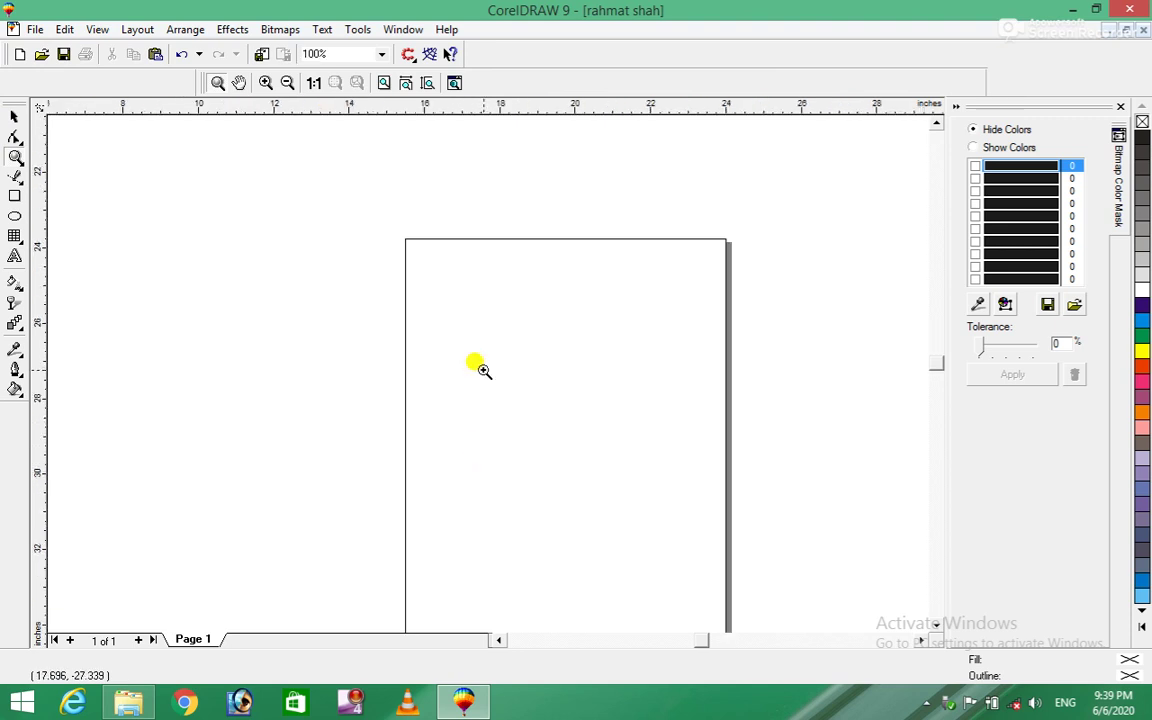
left_click(482, 369)
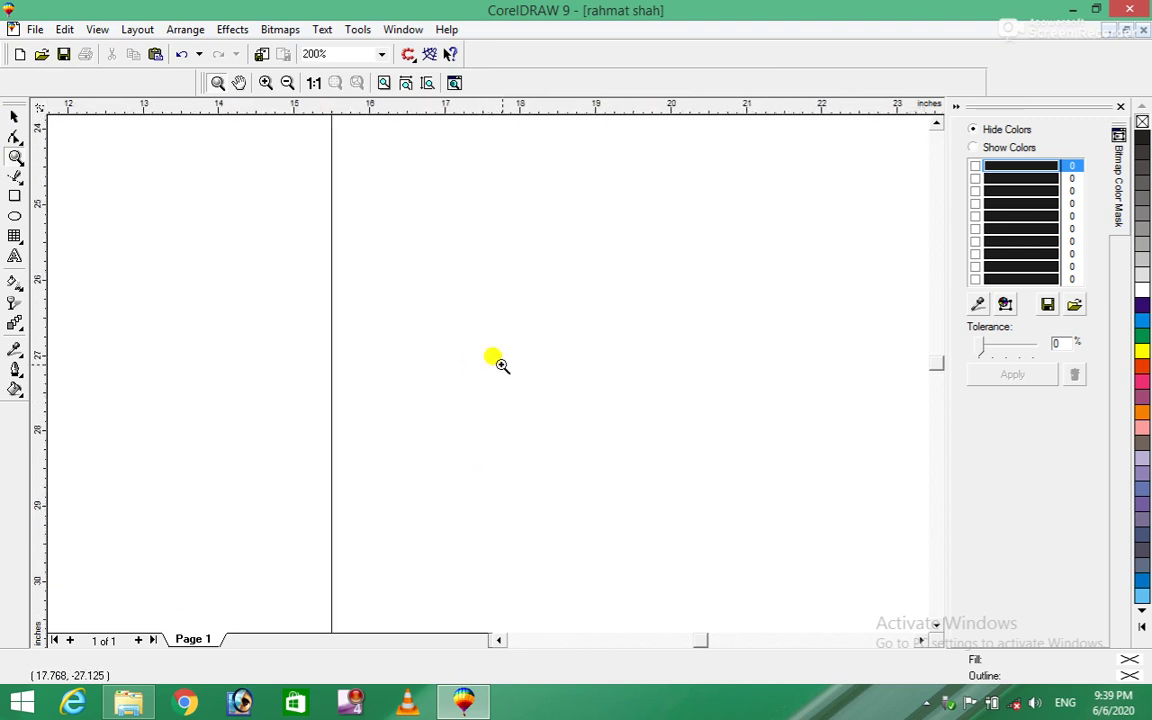
right_click(480, 256)
scroll(930, 645, "down", 2)
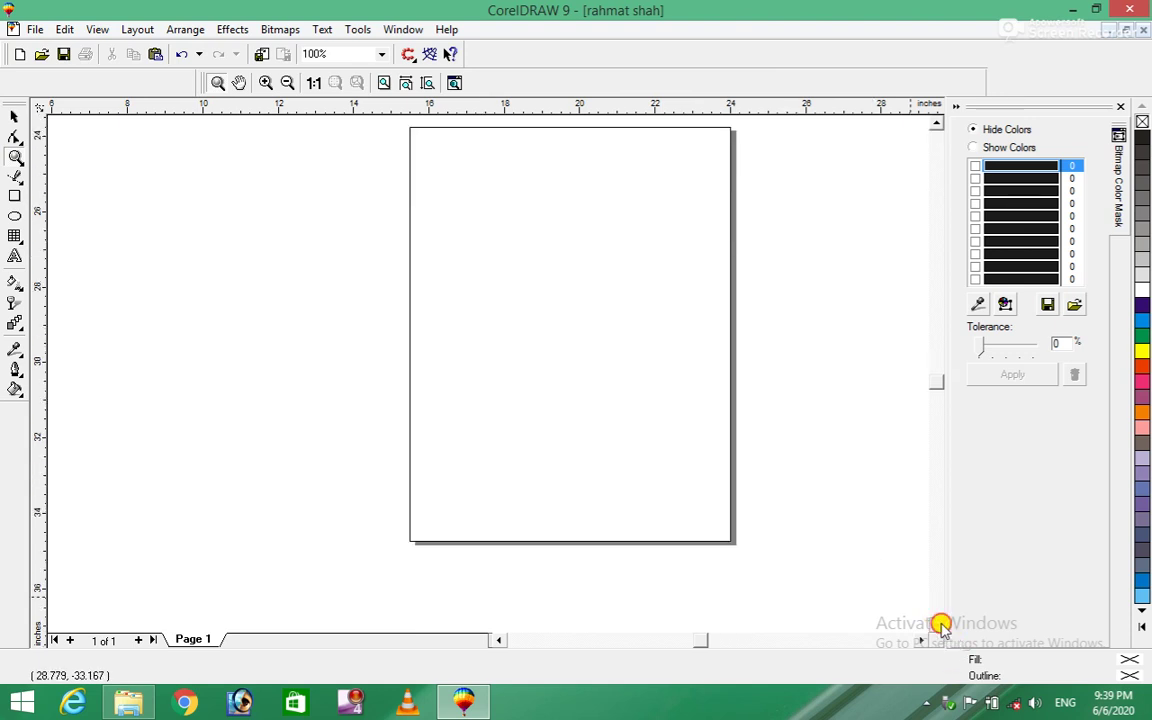
scroll(928, 648, "right", 2)
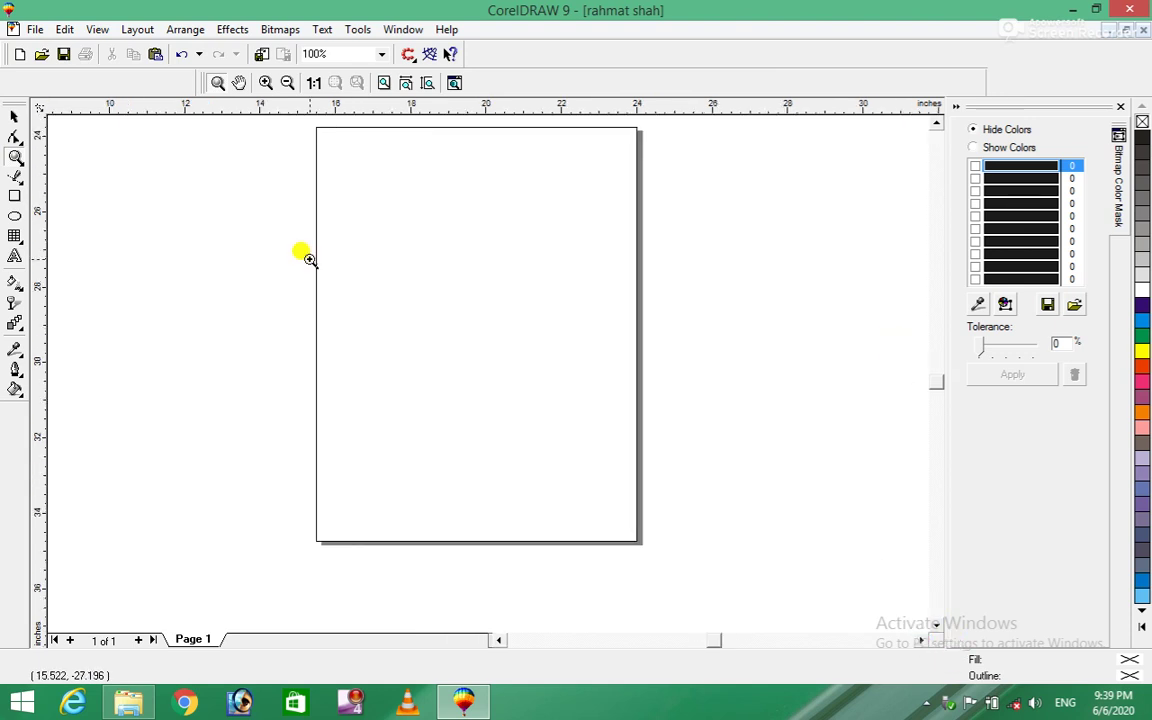
left_click(36, 29)
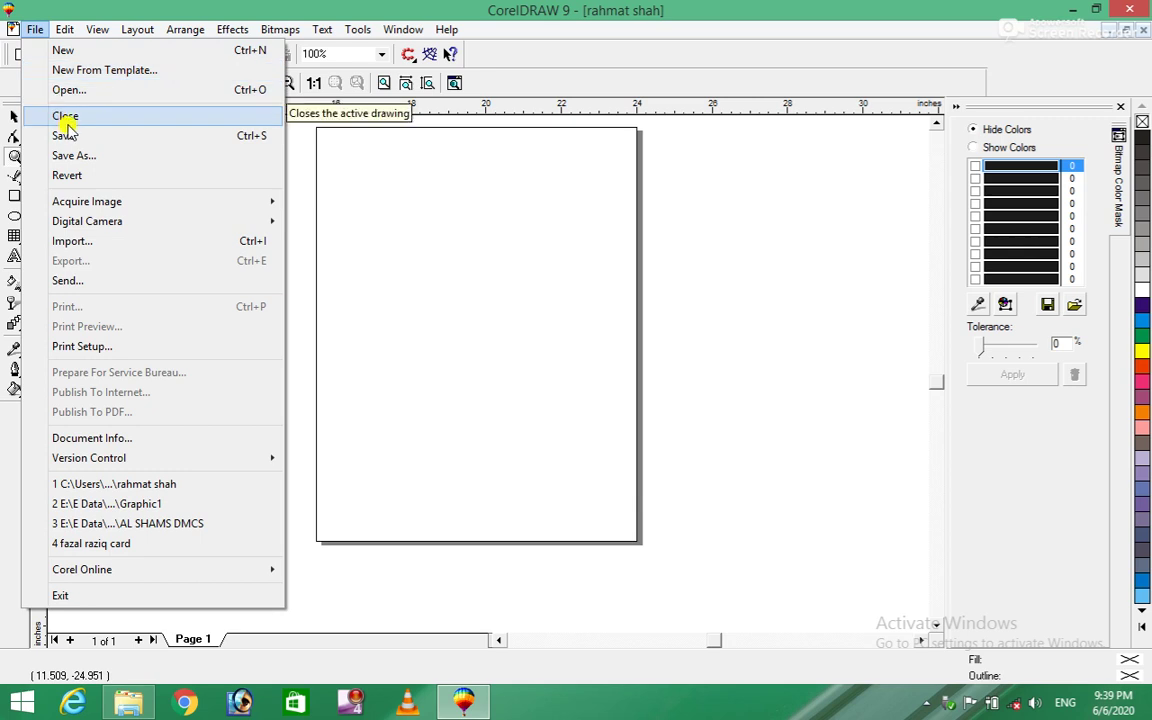
left_click(334, 247)
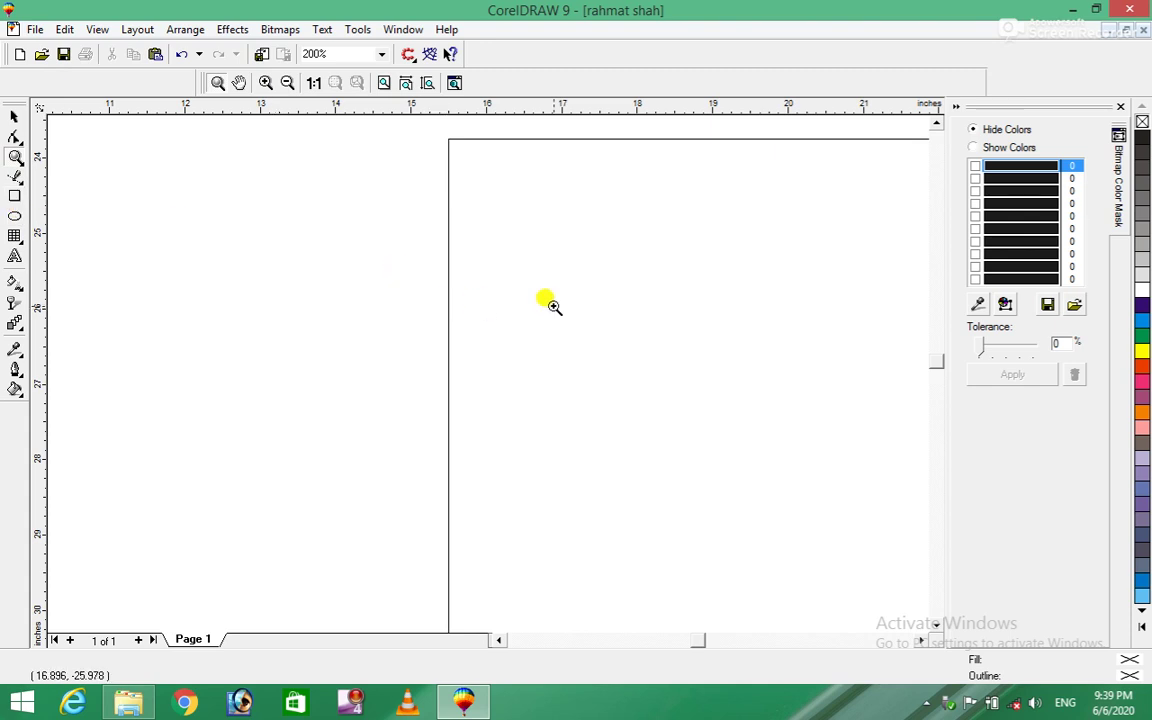
right_click(495, 272)
Draw a 12.277 × 6.139 inch rectangle across the upper page and fill it green.
left_click(15, 196)
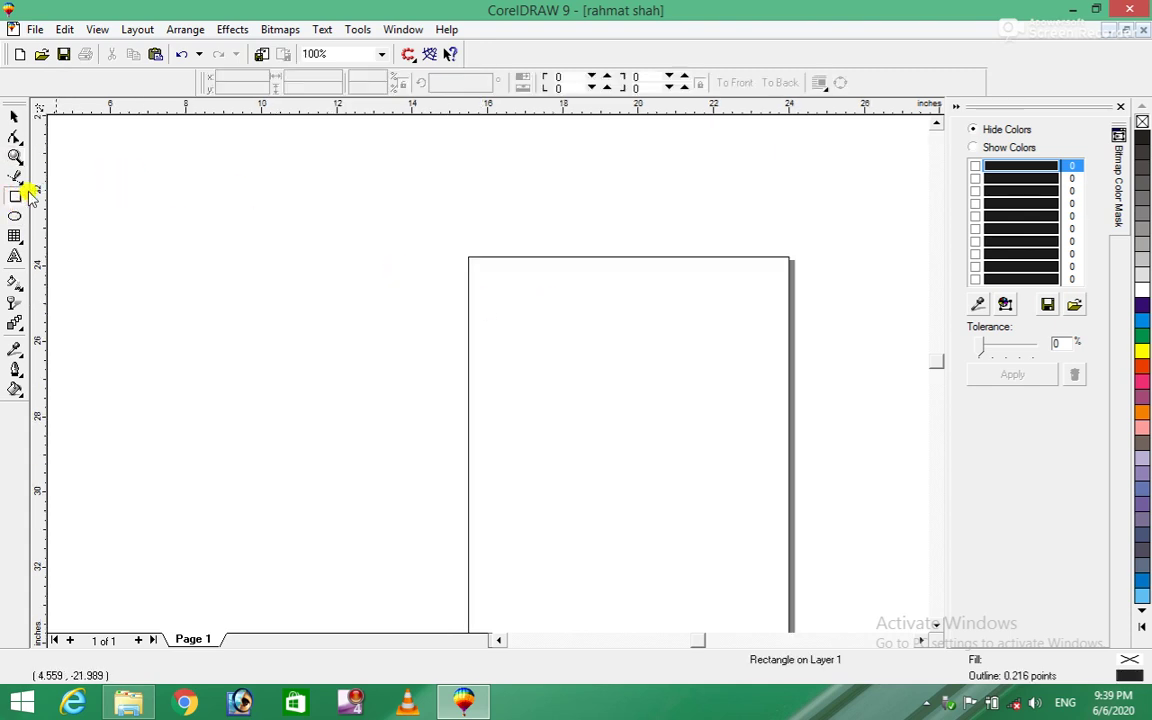
left_click_drag(355, 279, 818, 510)
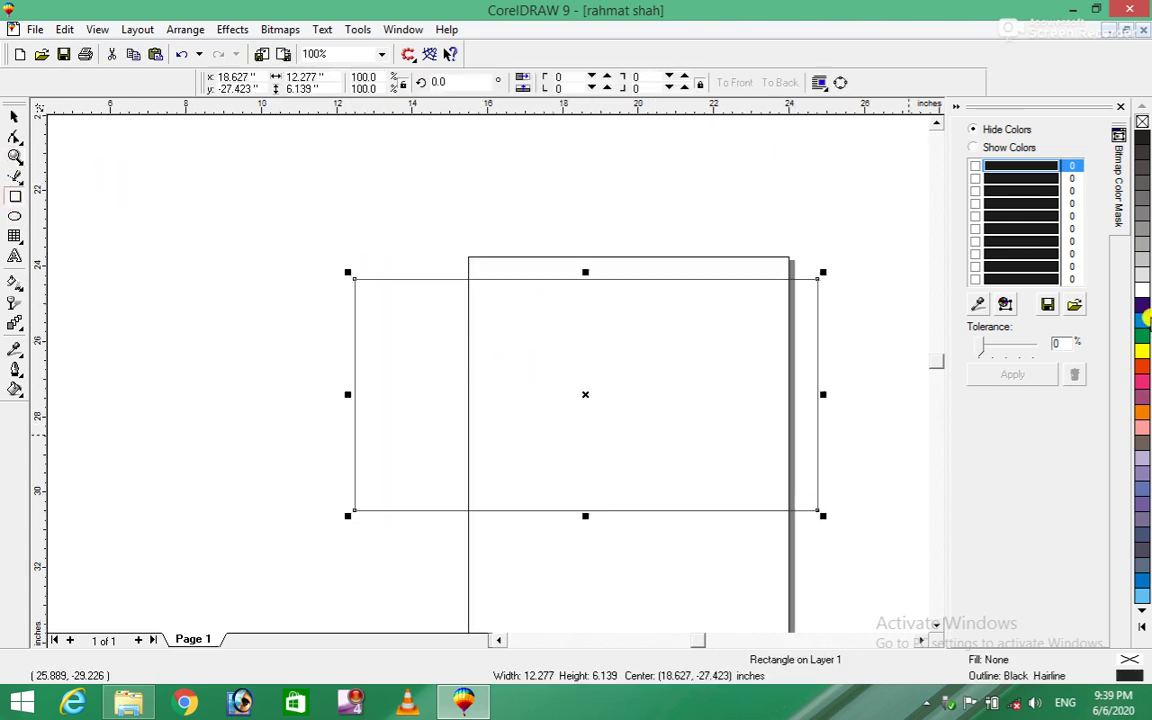
left_click(1141, 337)
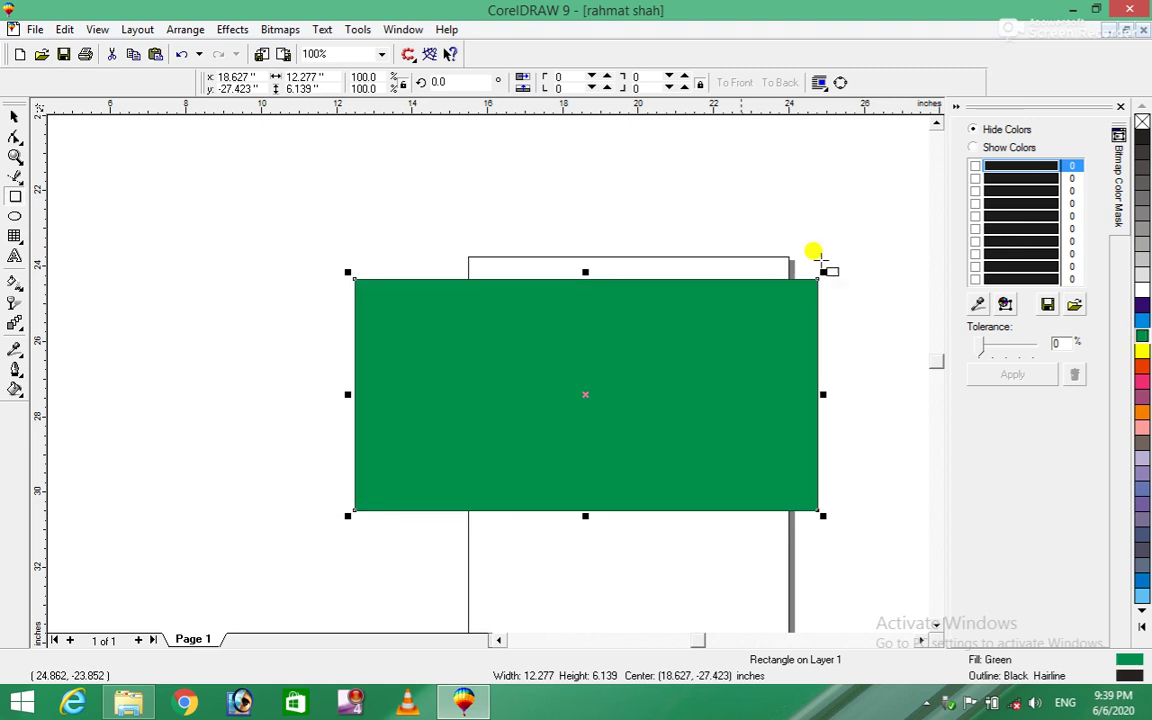
Close the drawing without saving its changes, leaving no document open.
left_click(38, 29)
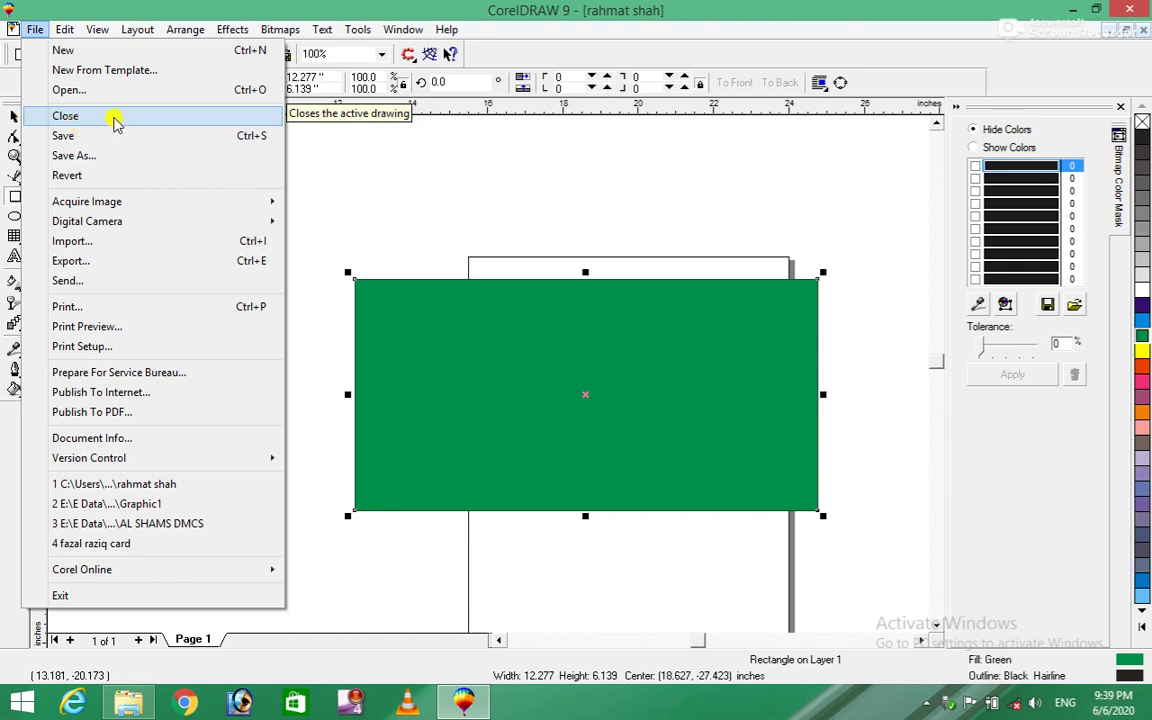
left_click(115, 119)
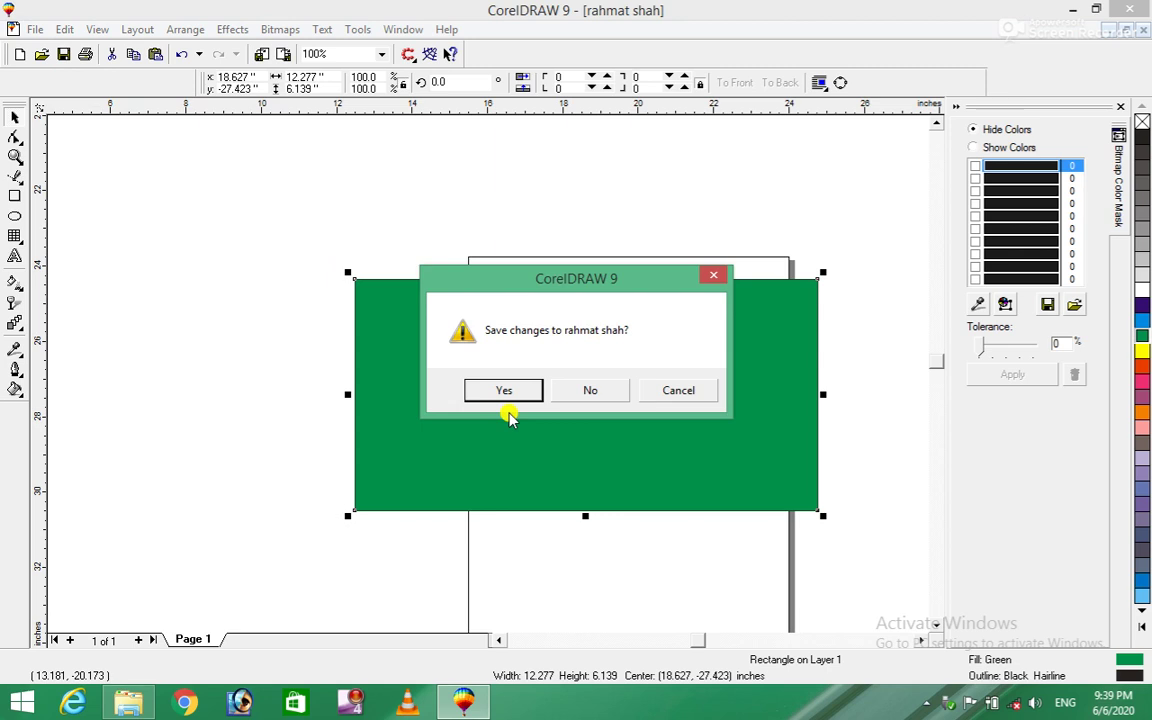
left_click(588, 390)
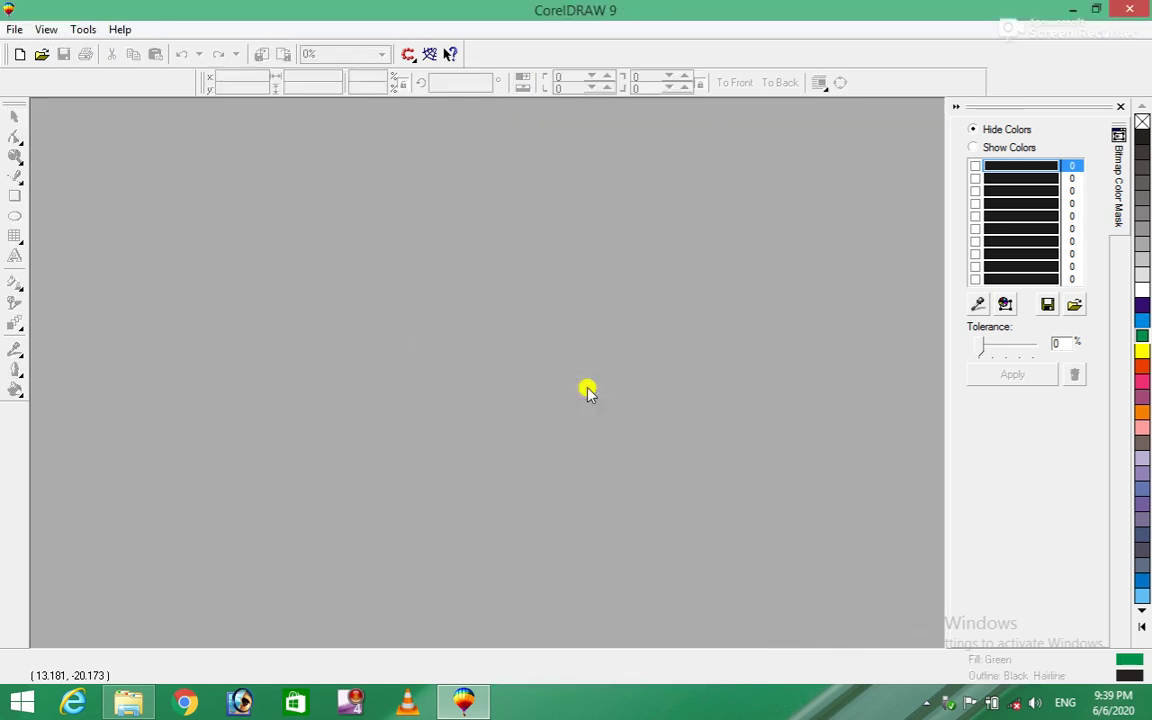
left_click(14, 30)
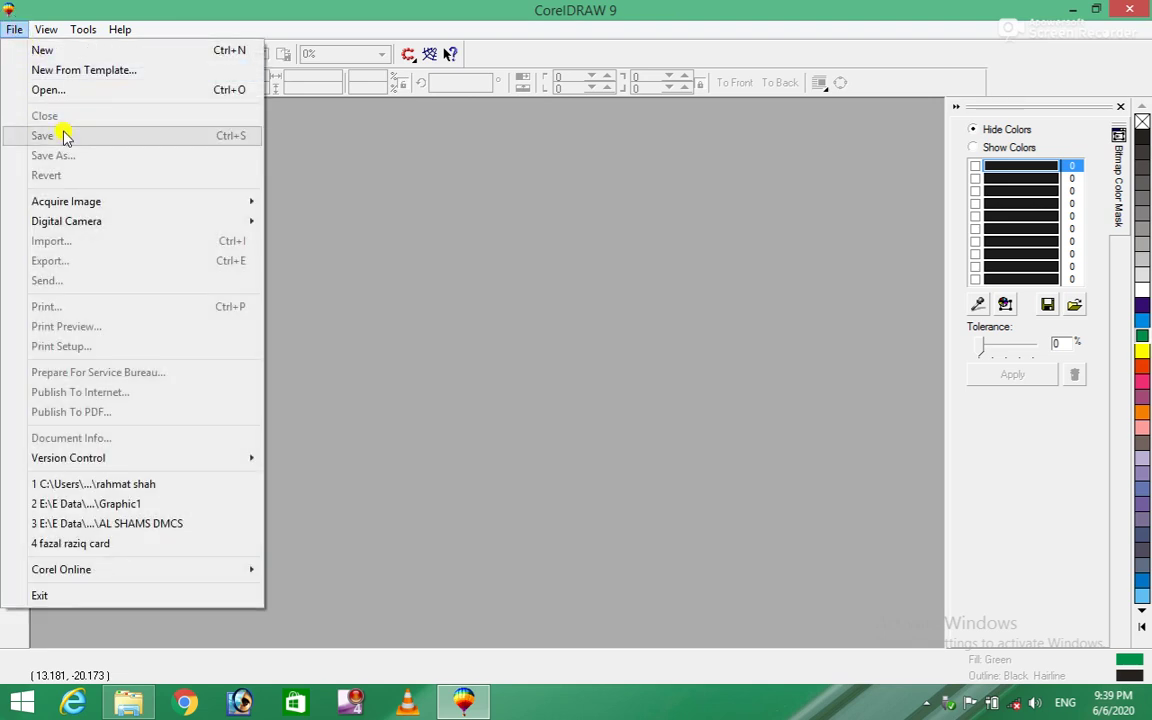
left_click(481, 276)
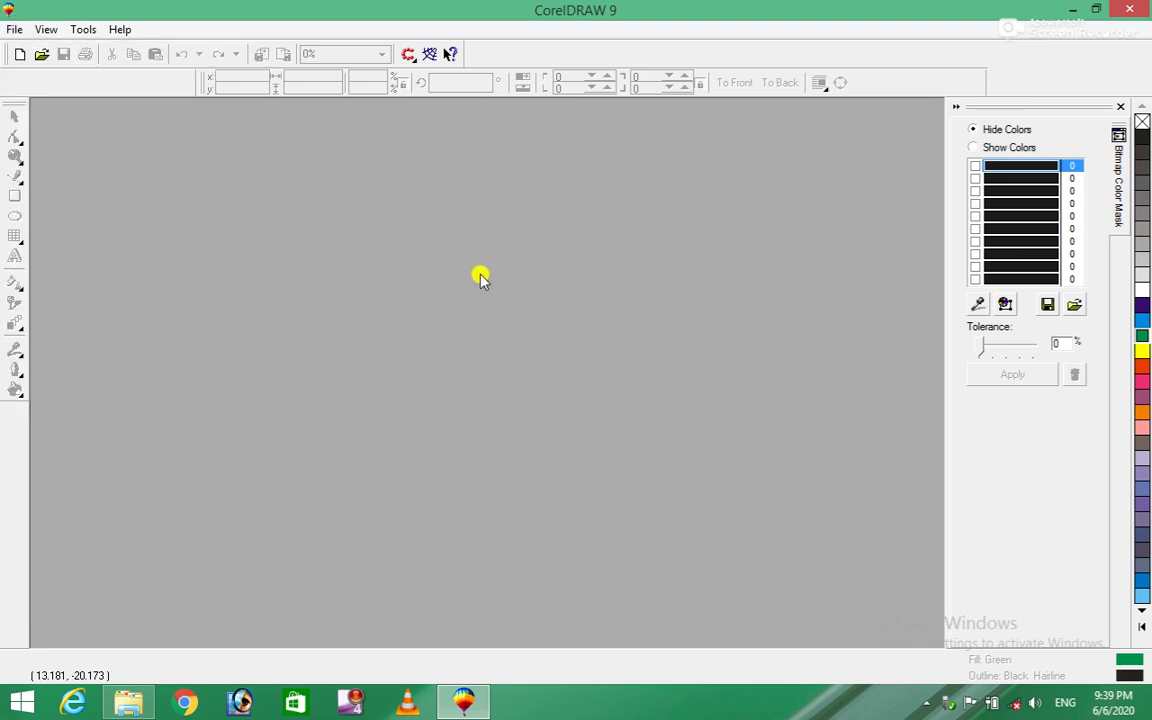
left_click(15, 29)
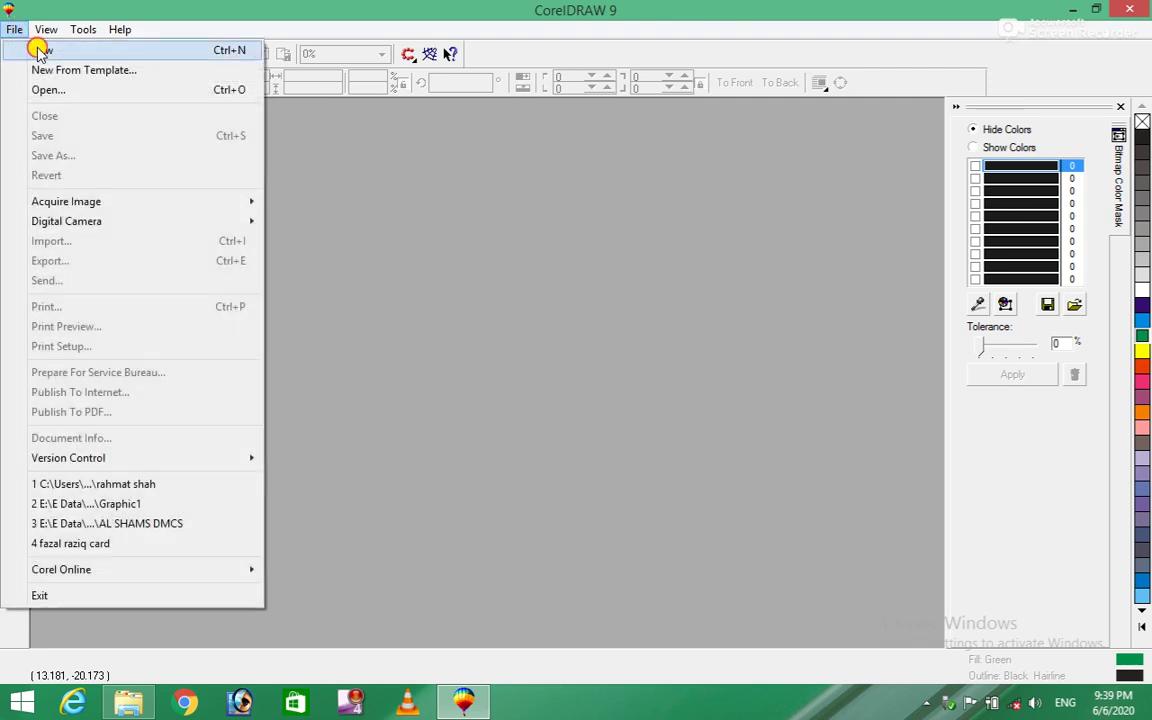
Start a new Graphic1 drawing holding a green 13.997 × 6.186 inch rectangle.
left_click(36, 46)
left_click(15, 196)
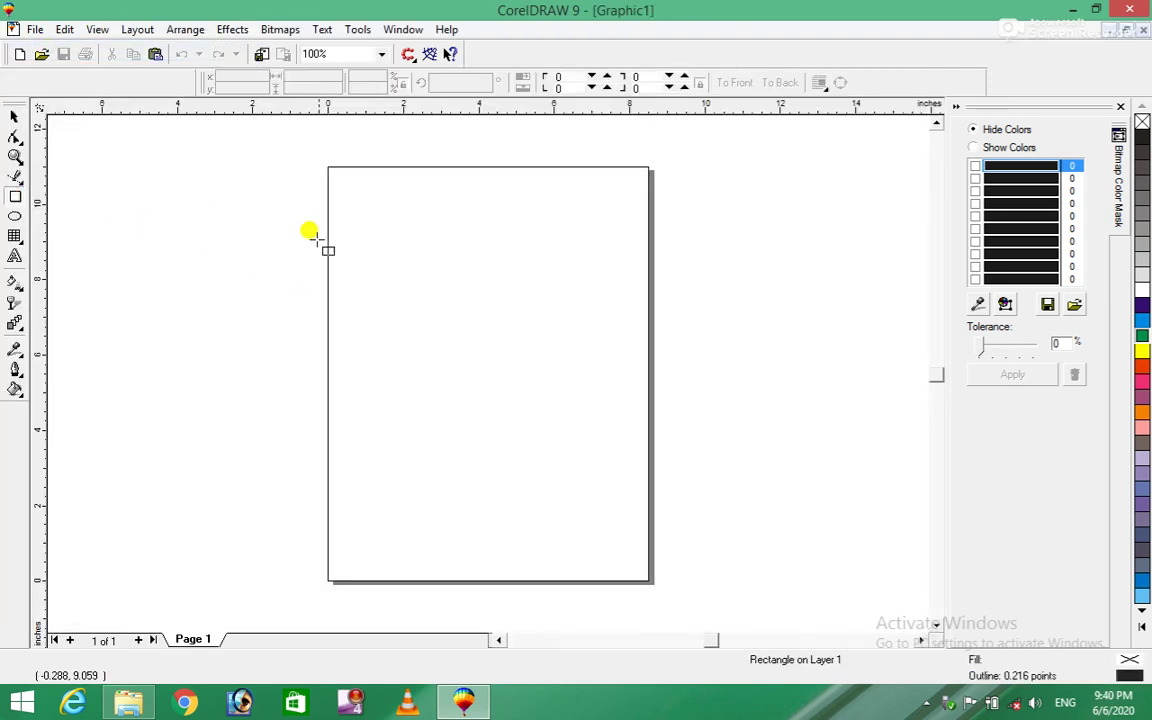
left_click_drag(191, 205, 718, 437)
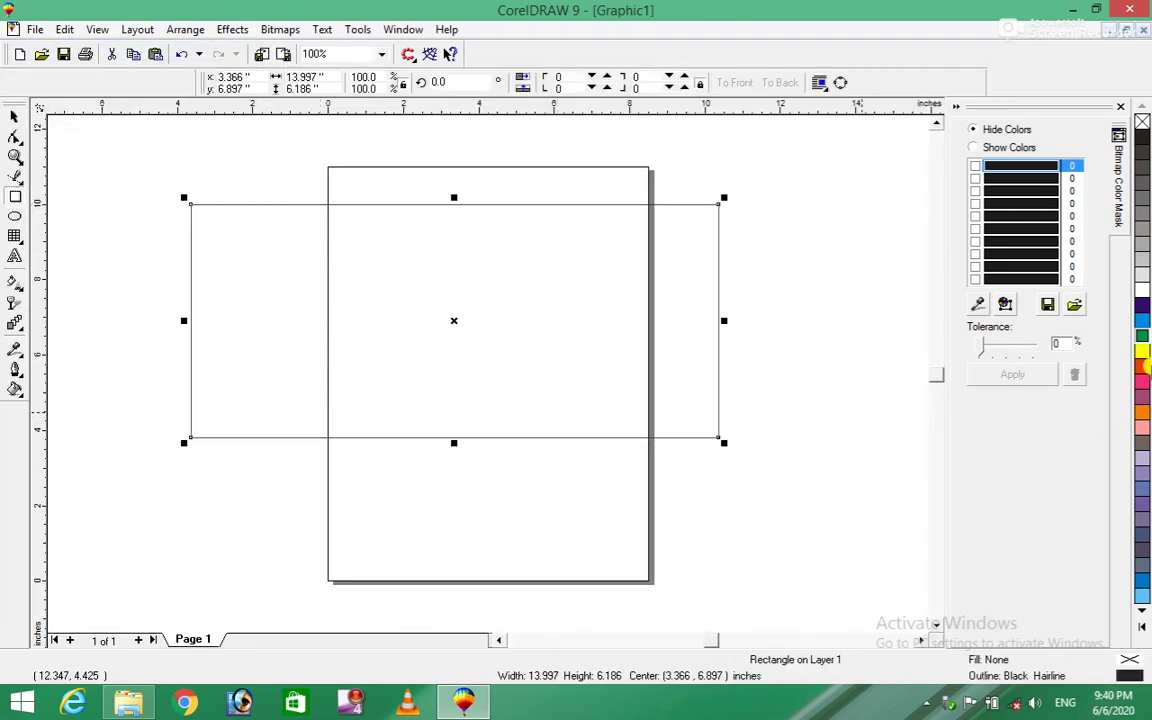
left_click(1143, 337)
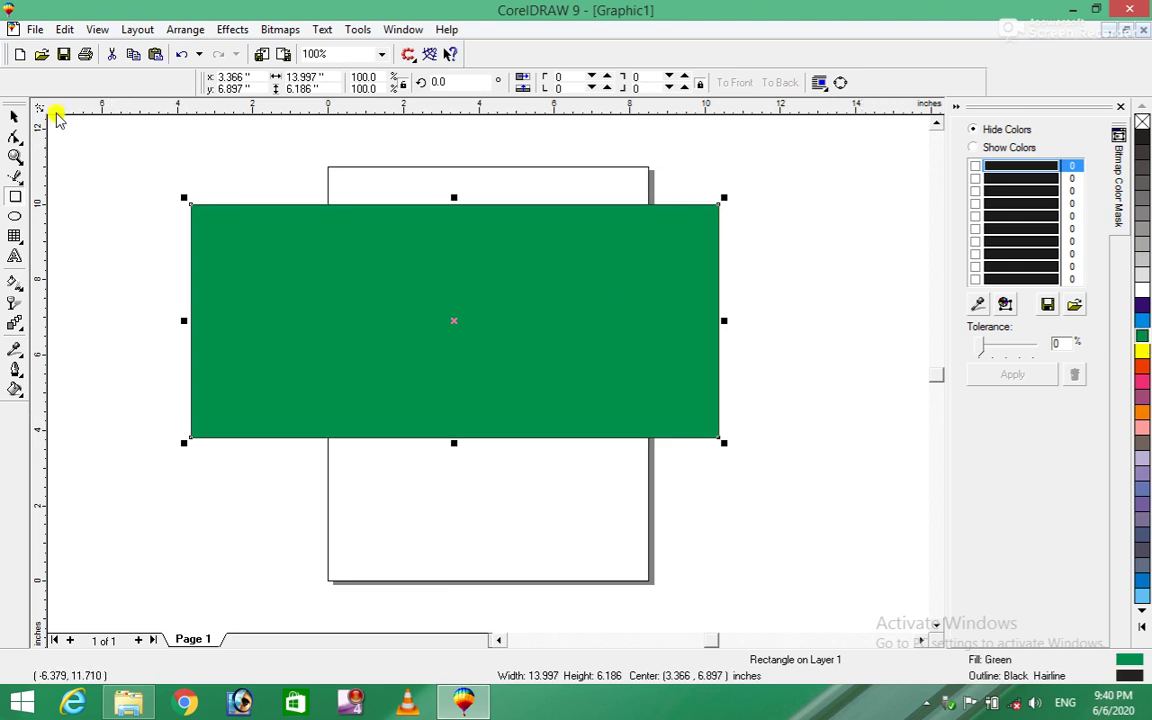
left_click(35, 28)
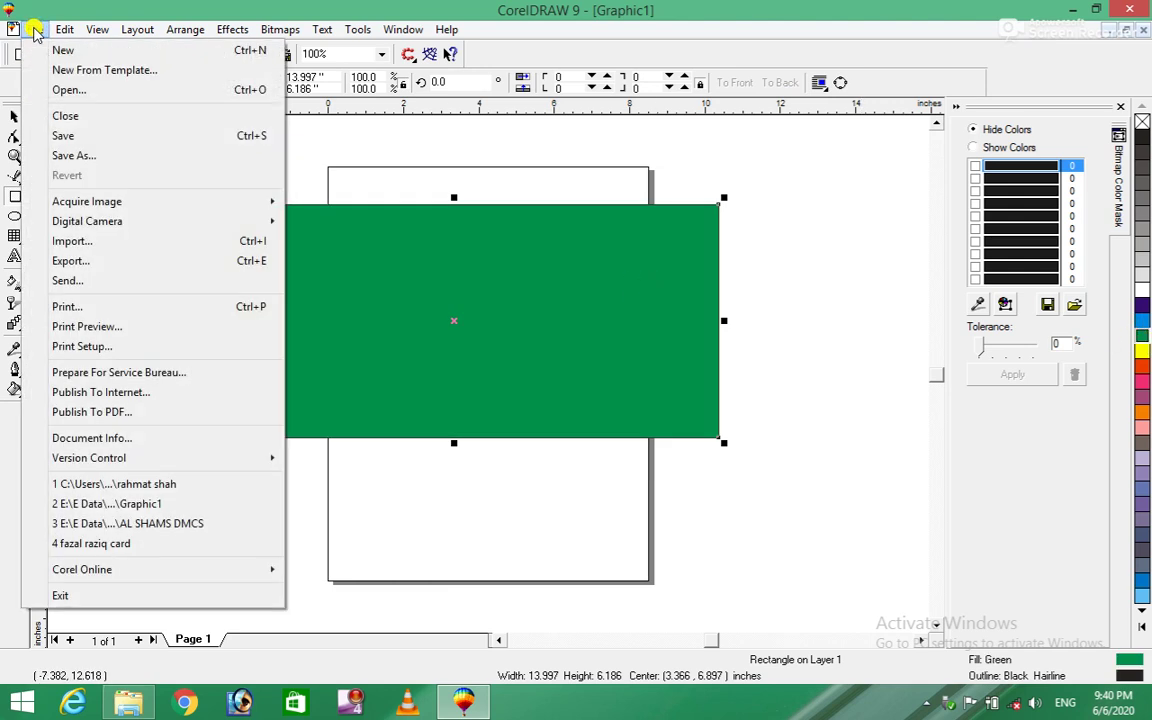
Save the drawing to the Desktop as 10abr in CDR - CorelDRAW format.
left_click(70, 143)
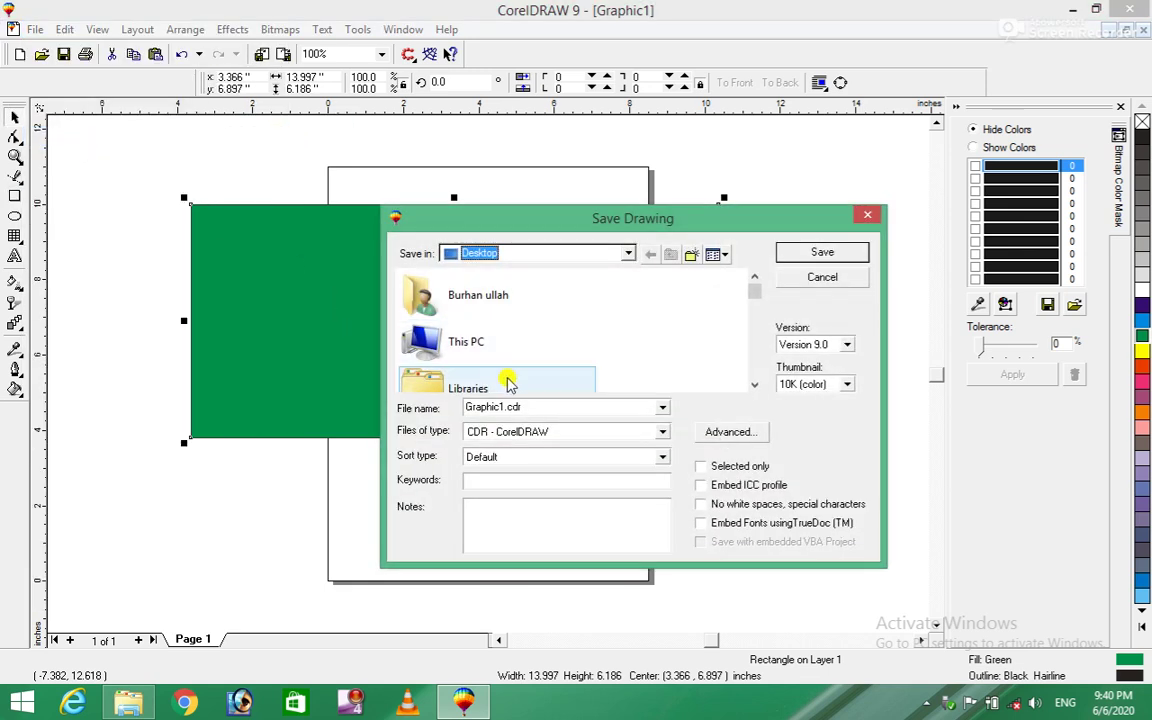
double_click(548, 406)
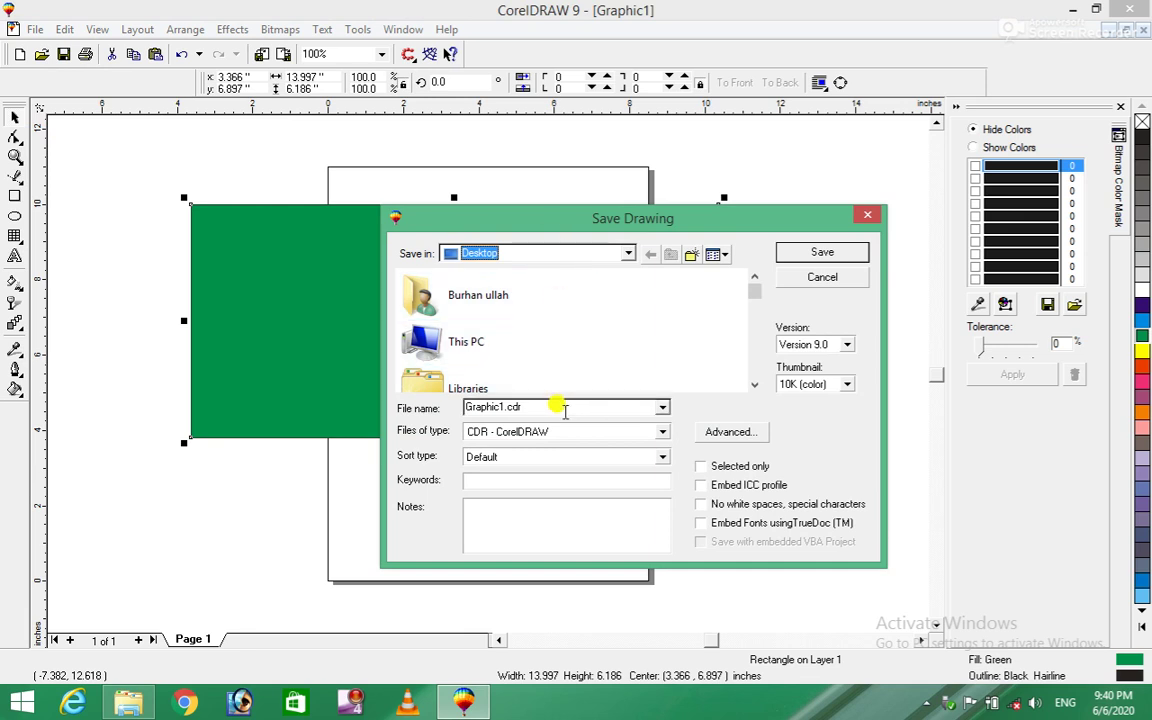
type("10abr")
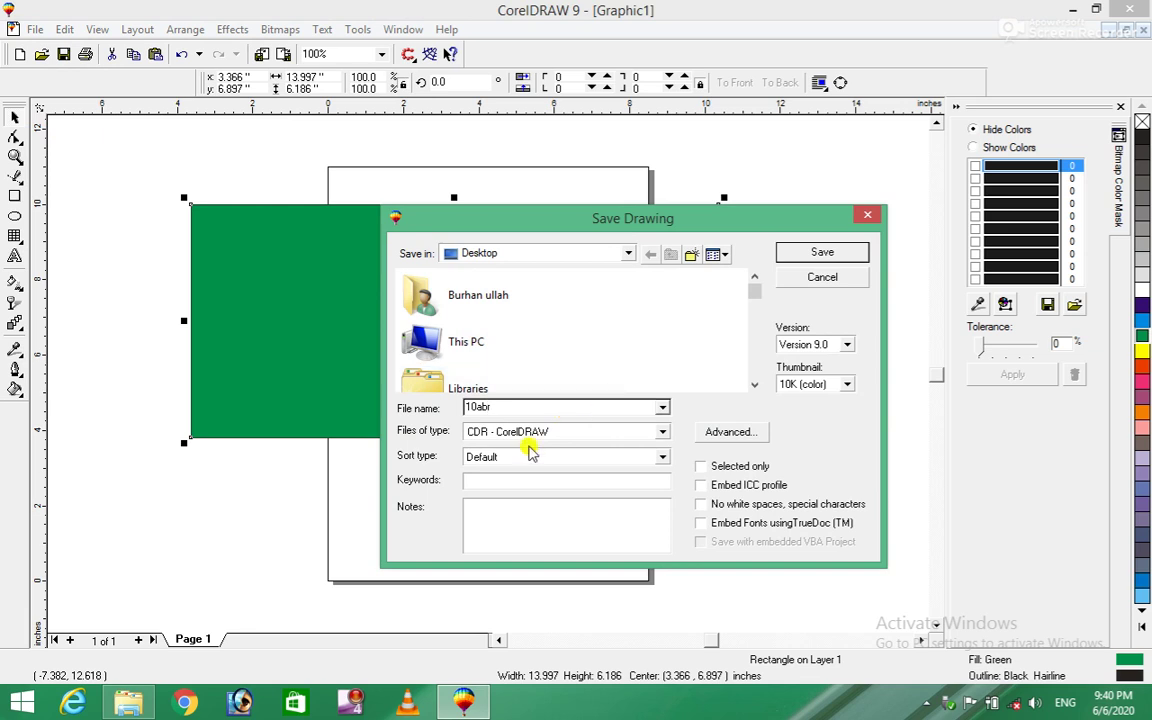
left_click(662, 436)
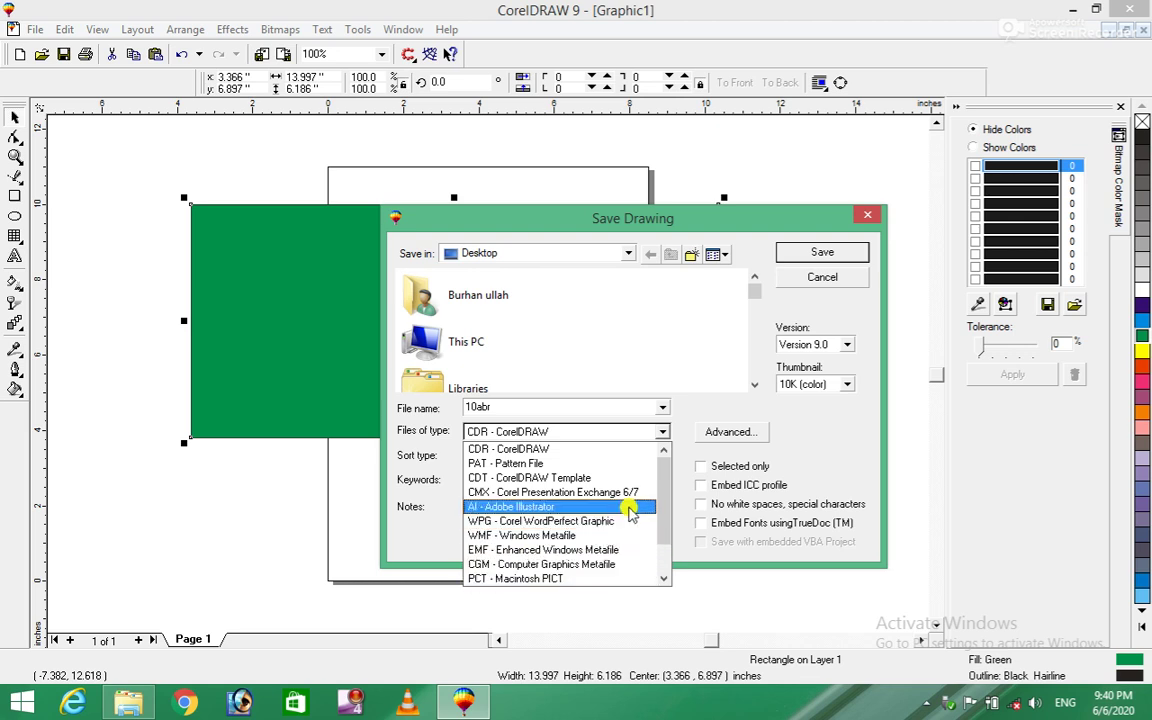
left_click_drag(664, 483, 663, 535)
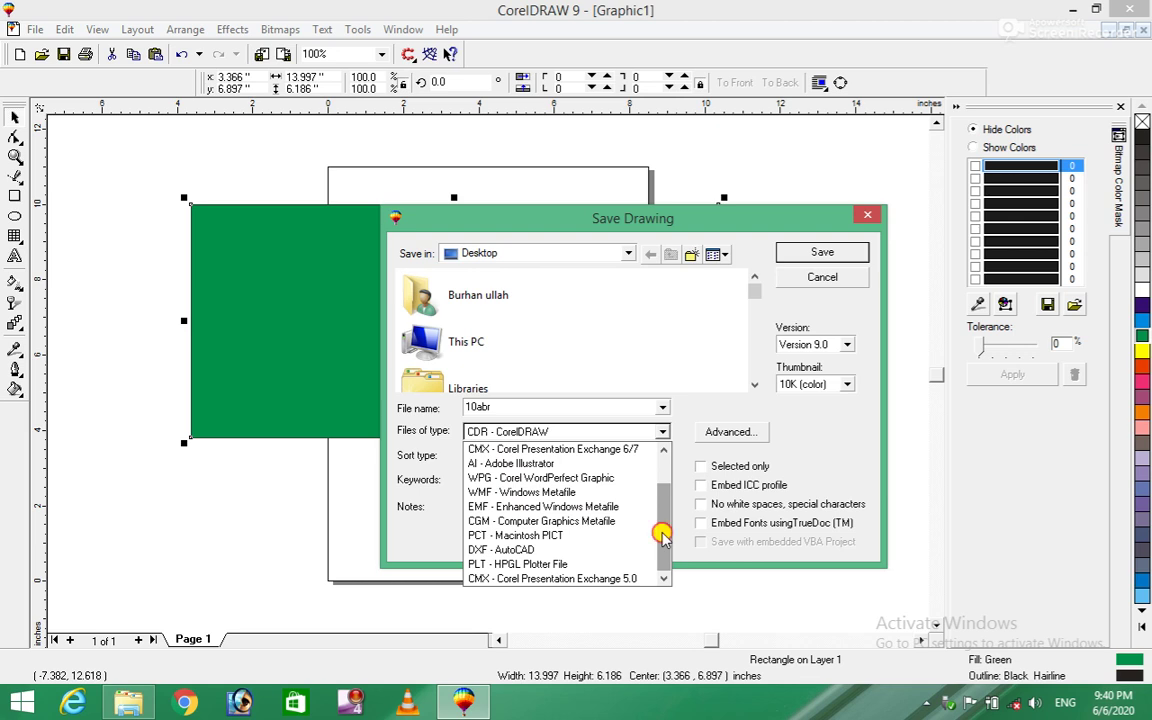
left_click_drag(663, 535, 663, 455)
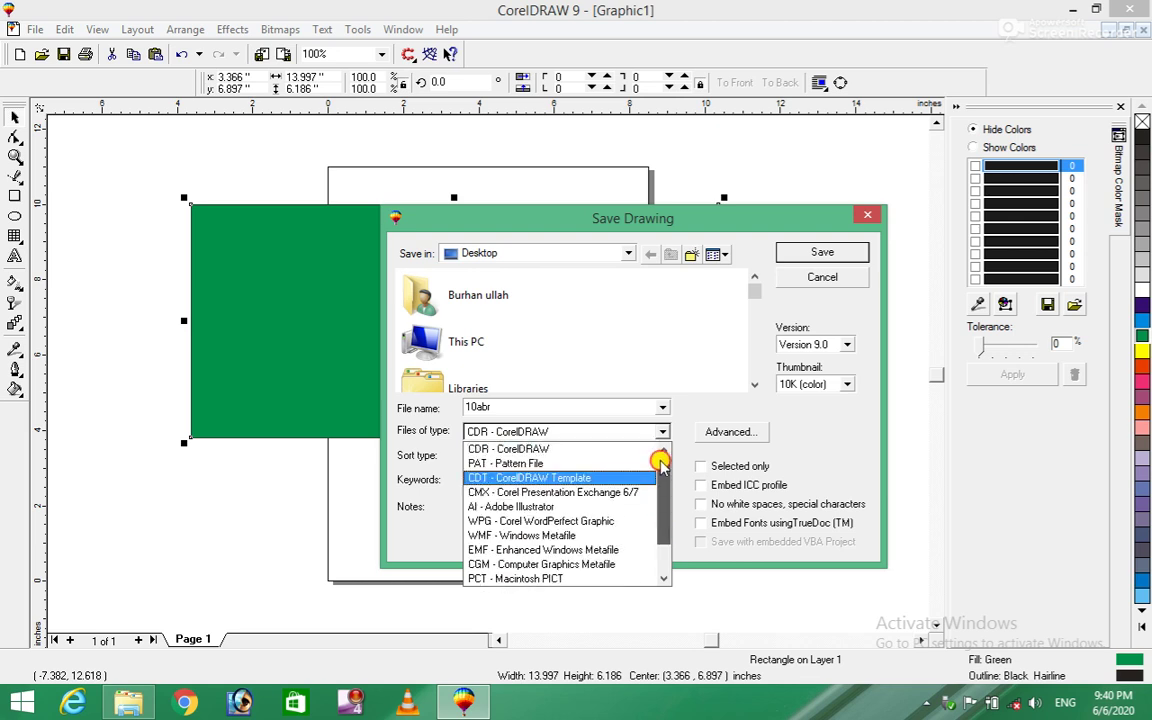
left_click(503, 449)
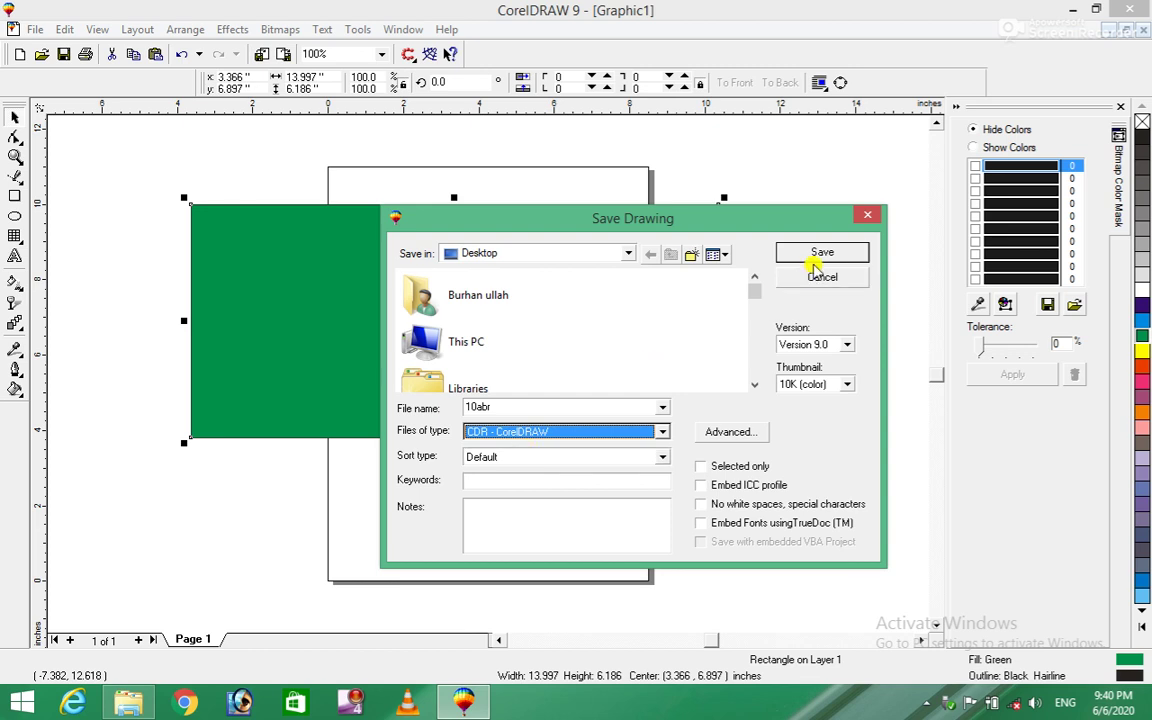
left_click(822, 255)
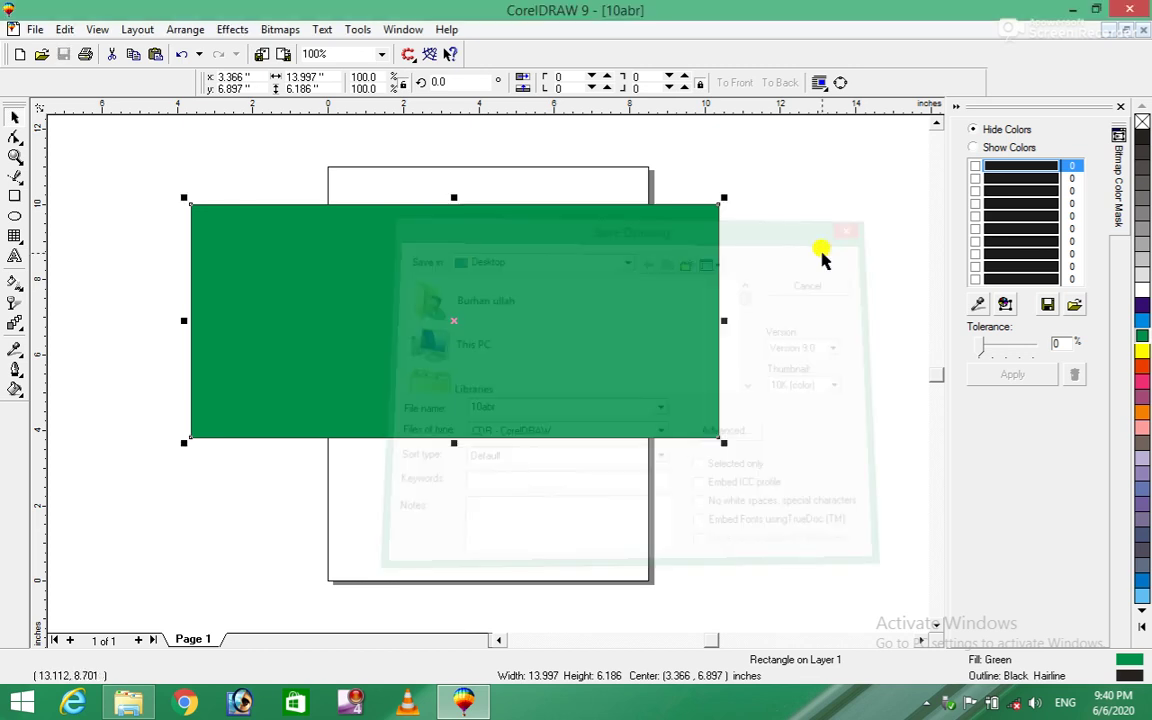
Close CorelDRAW and reopen the 10abr drawing from its Desktop icon.
left_click(1124, 12)
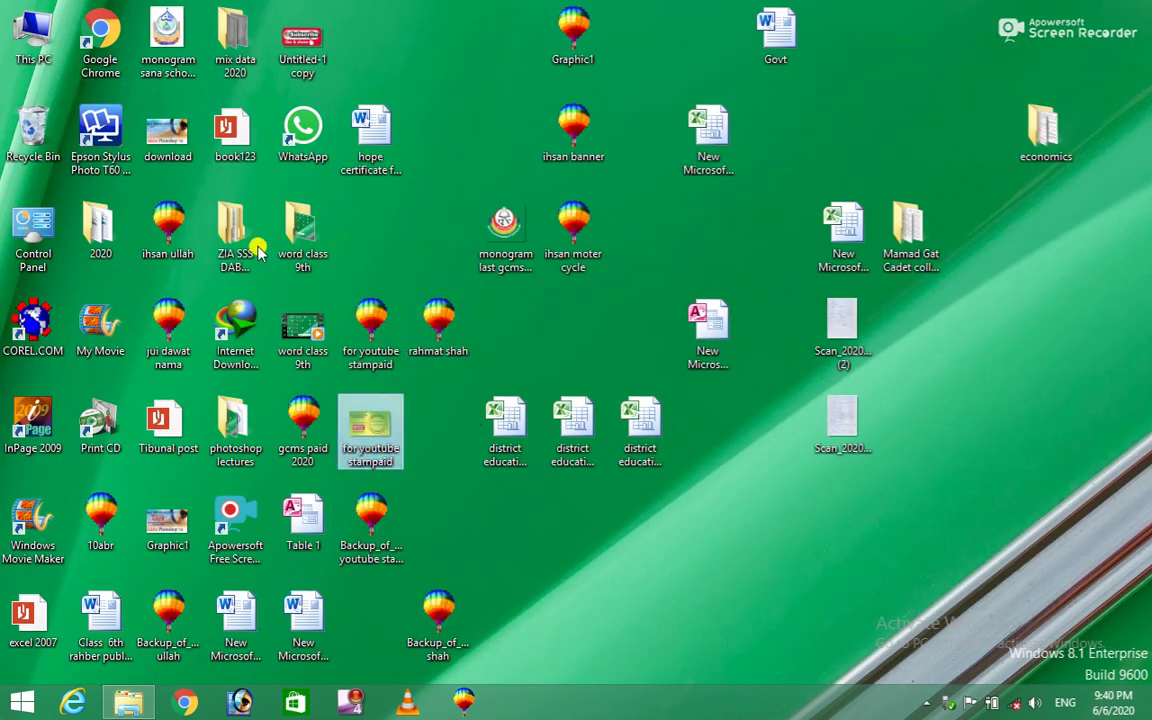
left_click(105, 516)
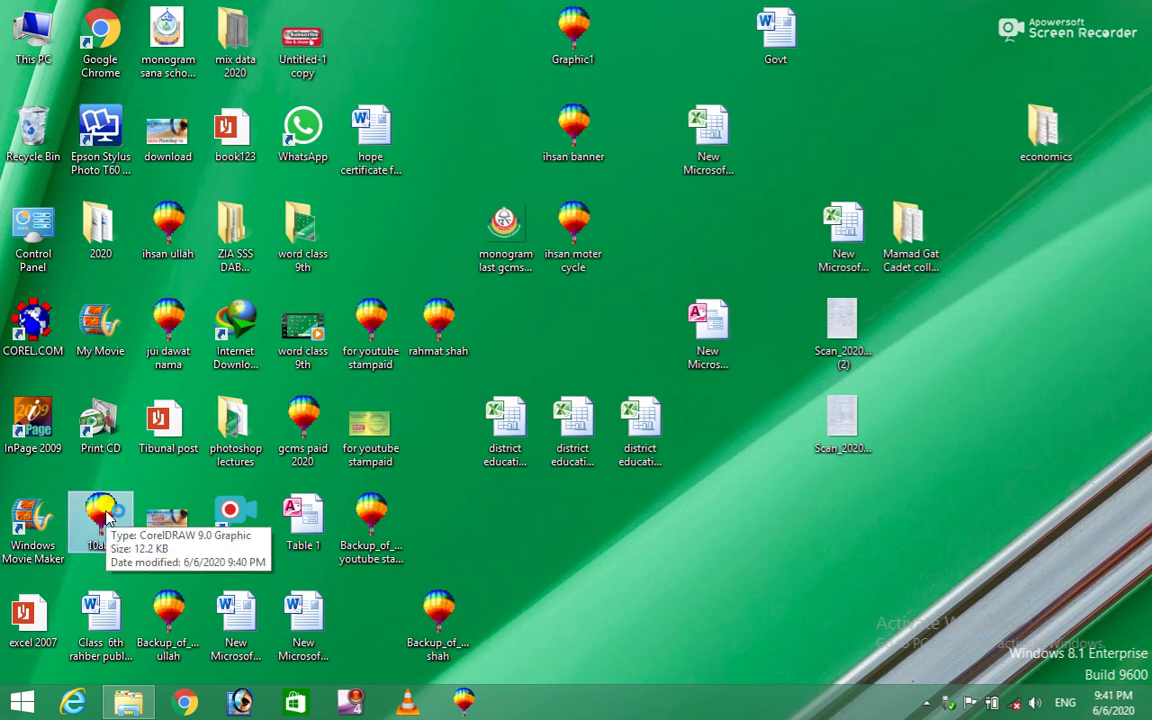
double_click(105, 516)
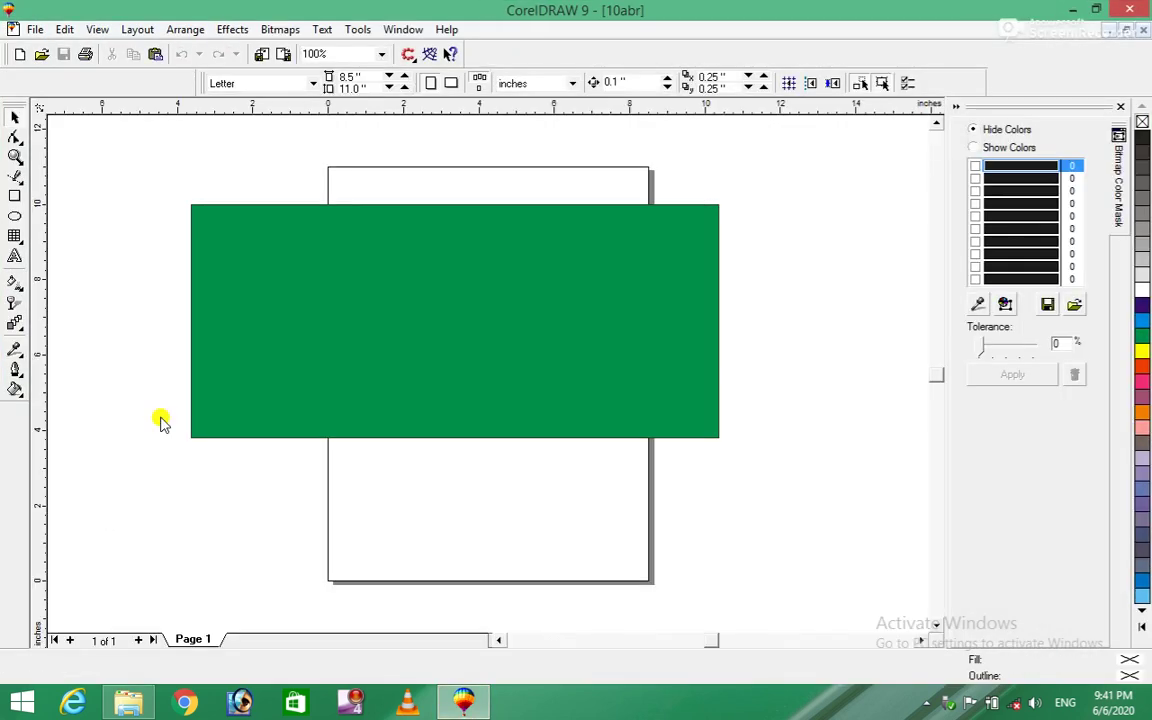
Draw a 10.414 × 3.75 inch ellipse across the green rectangle's middle, filled dark blue.
left_click(319, 341)
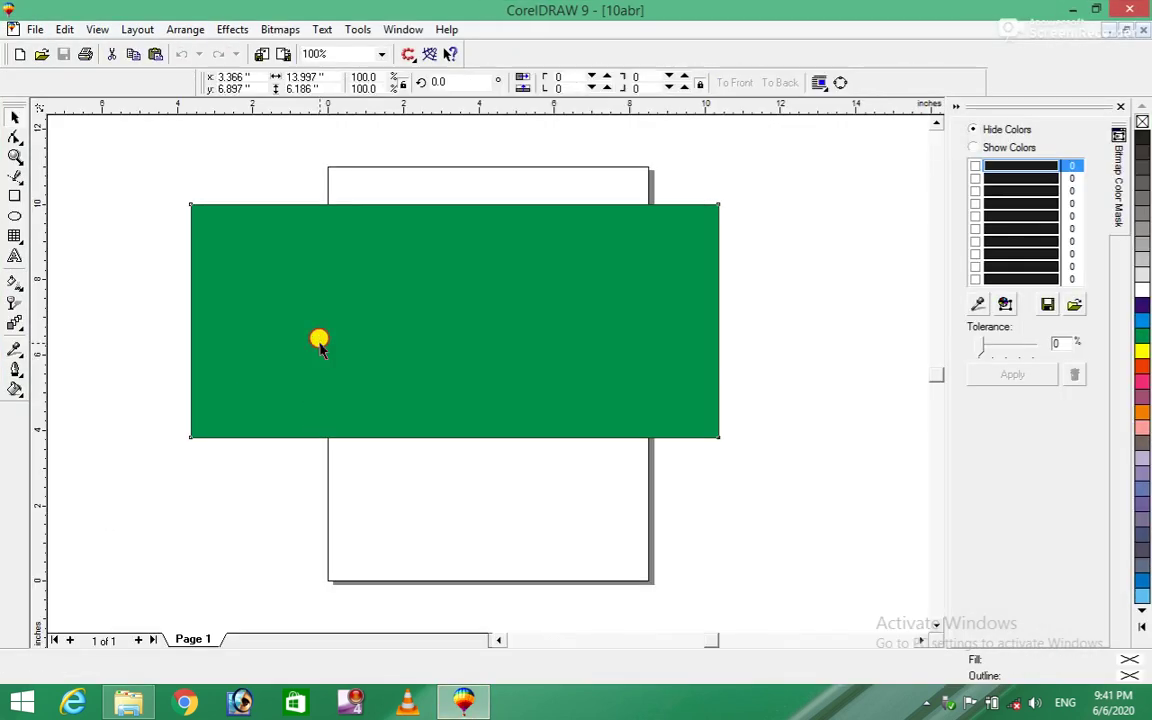
left_click(32, 31)
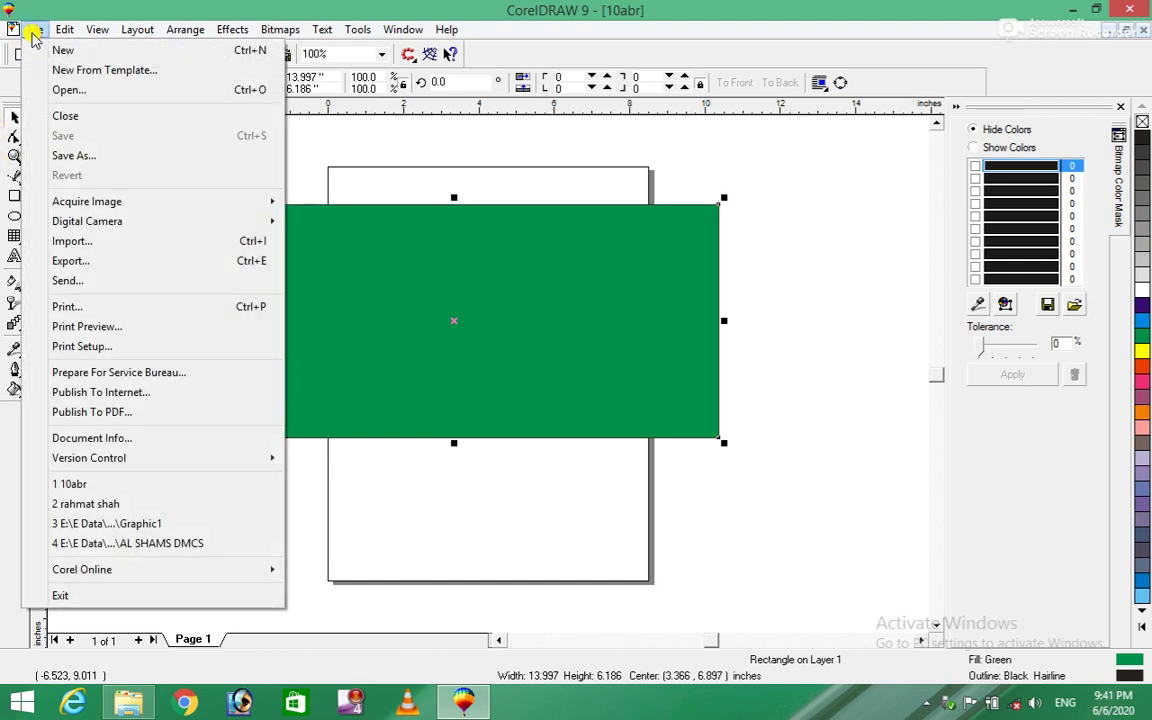
left_click(519, 391)
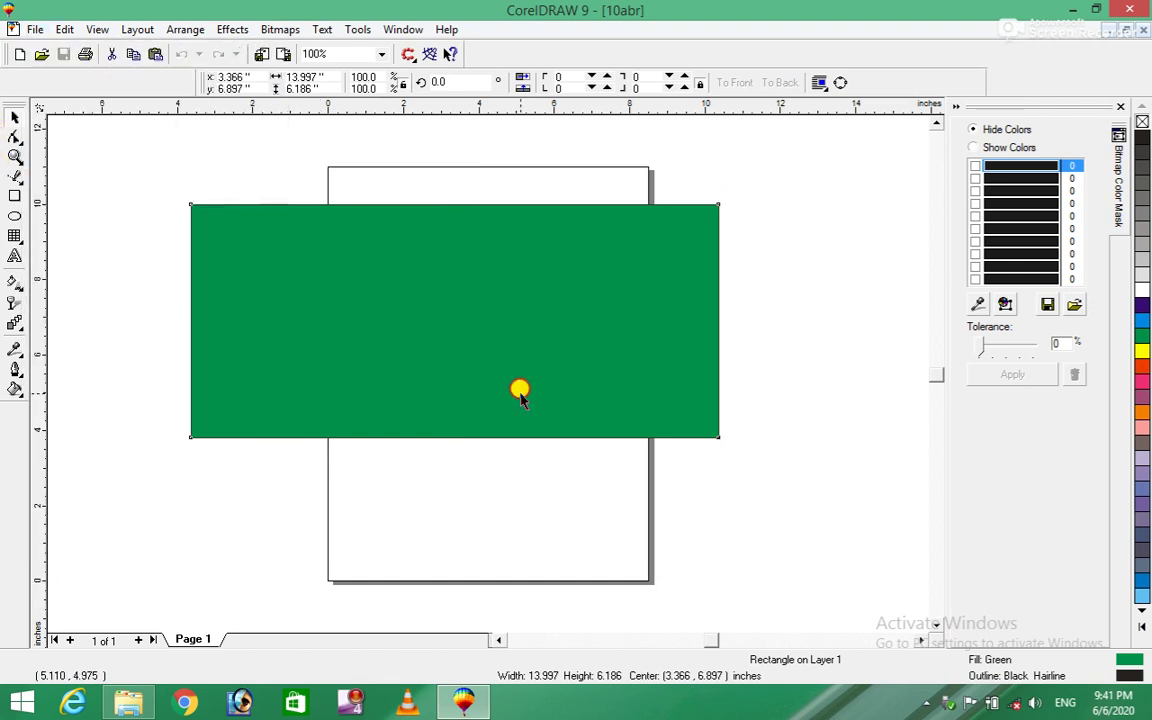
left_click(519, 391)
left_click(14, 216)
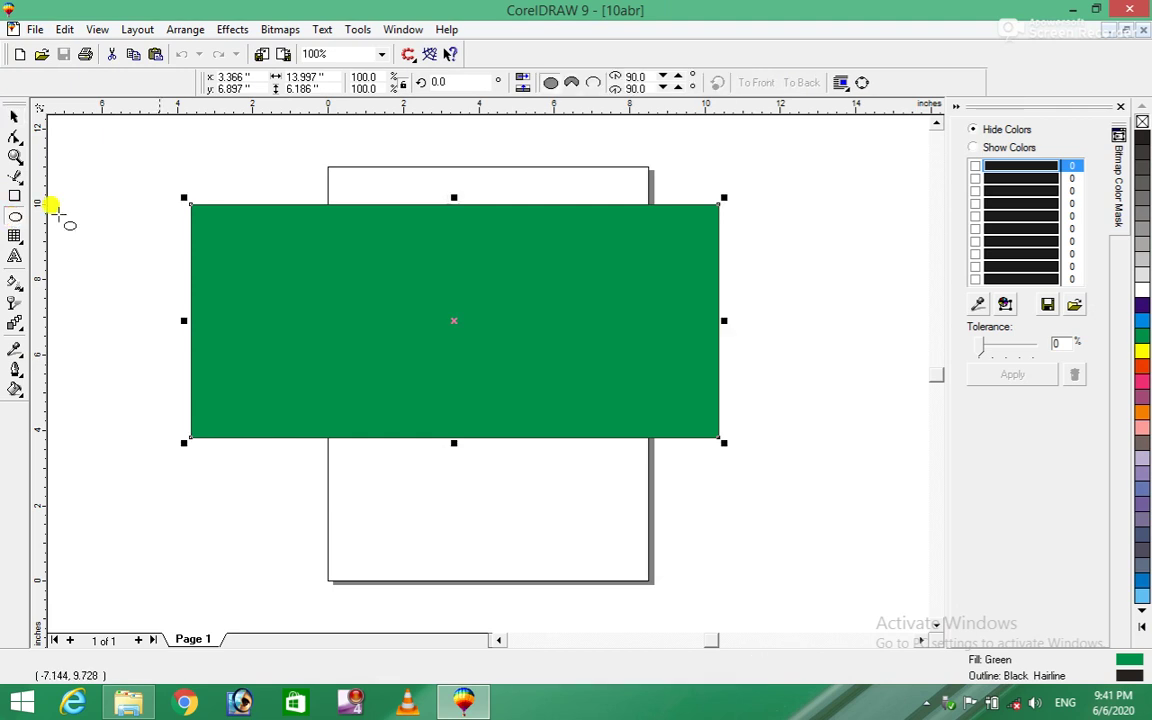
left_click_drag(264, 249, 650, 380)
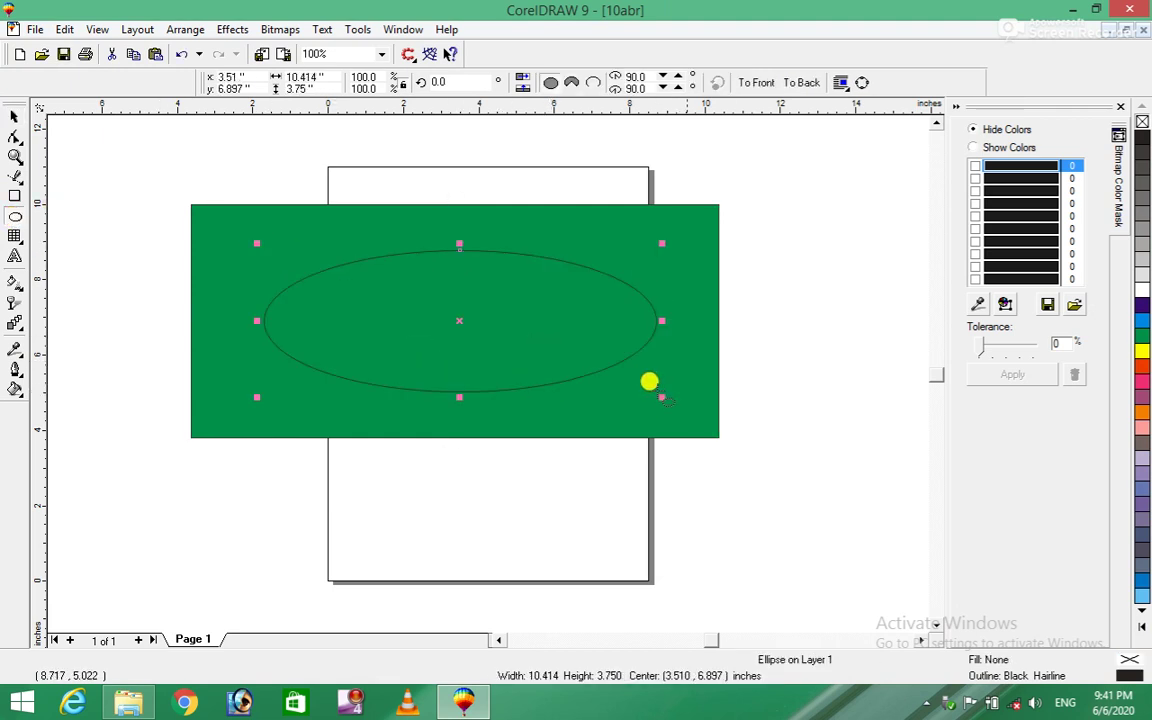
left_click(1144, 313)
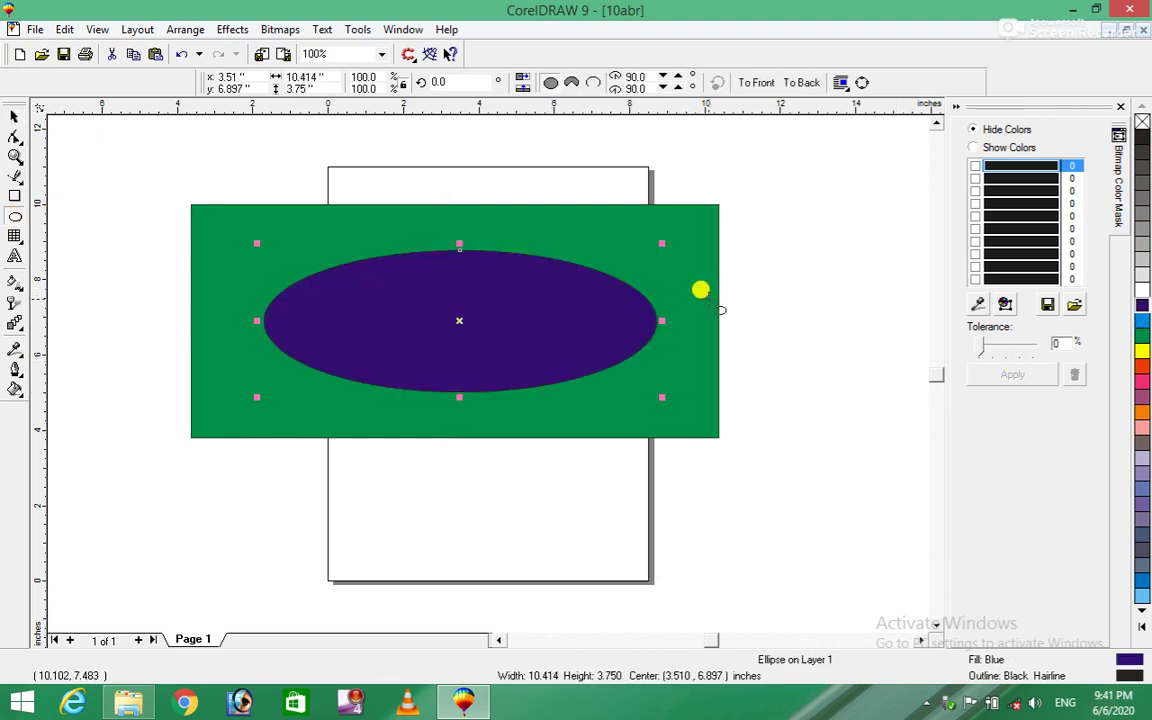
left_click(34, 28)
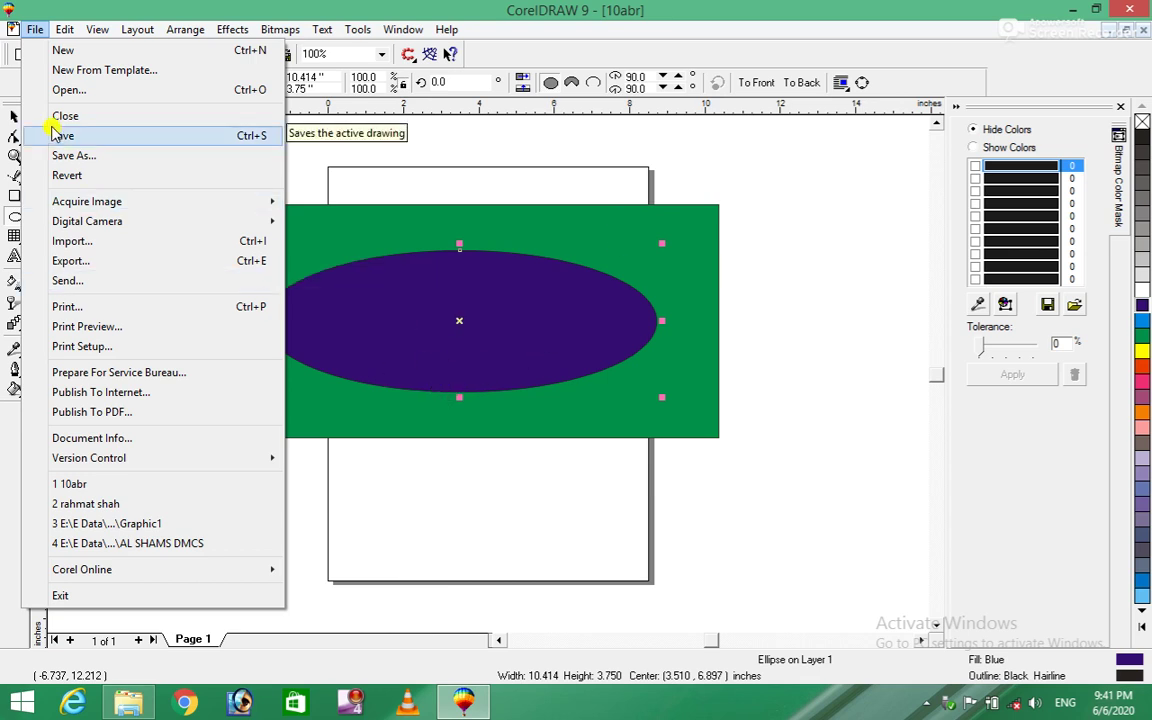
Save a copy to the Desktop under the name 10abr.cdr 12 with Save As.
left_click(80, 156)
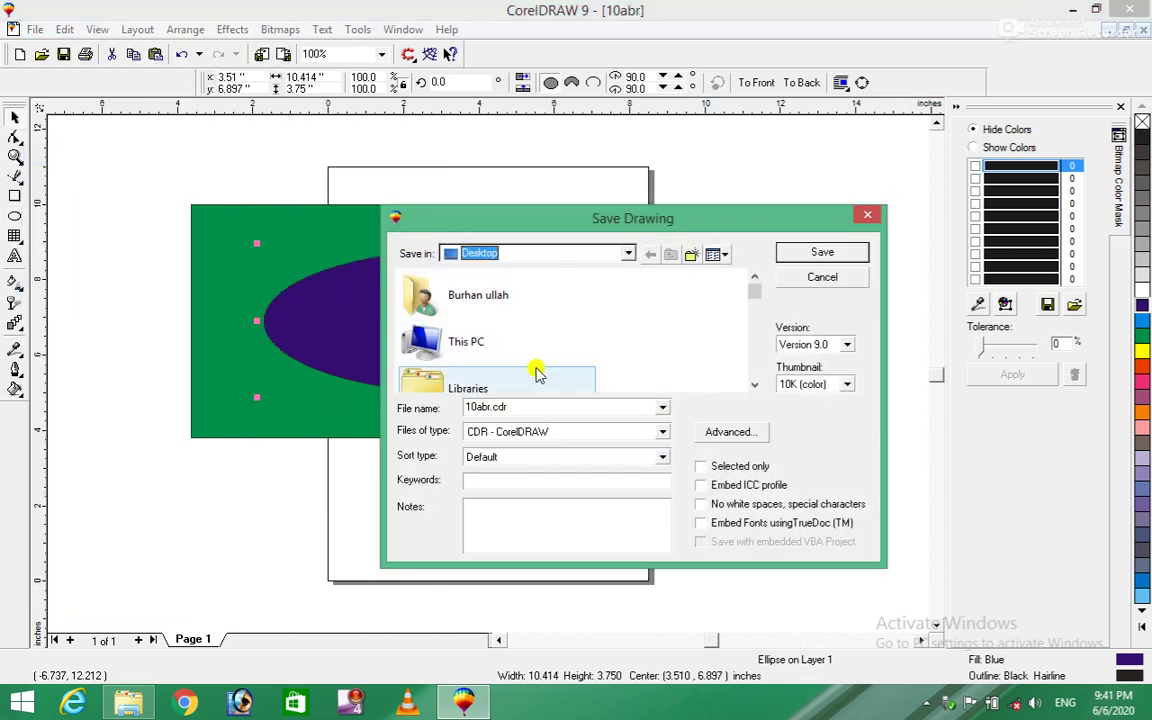
left_click(551, 407)
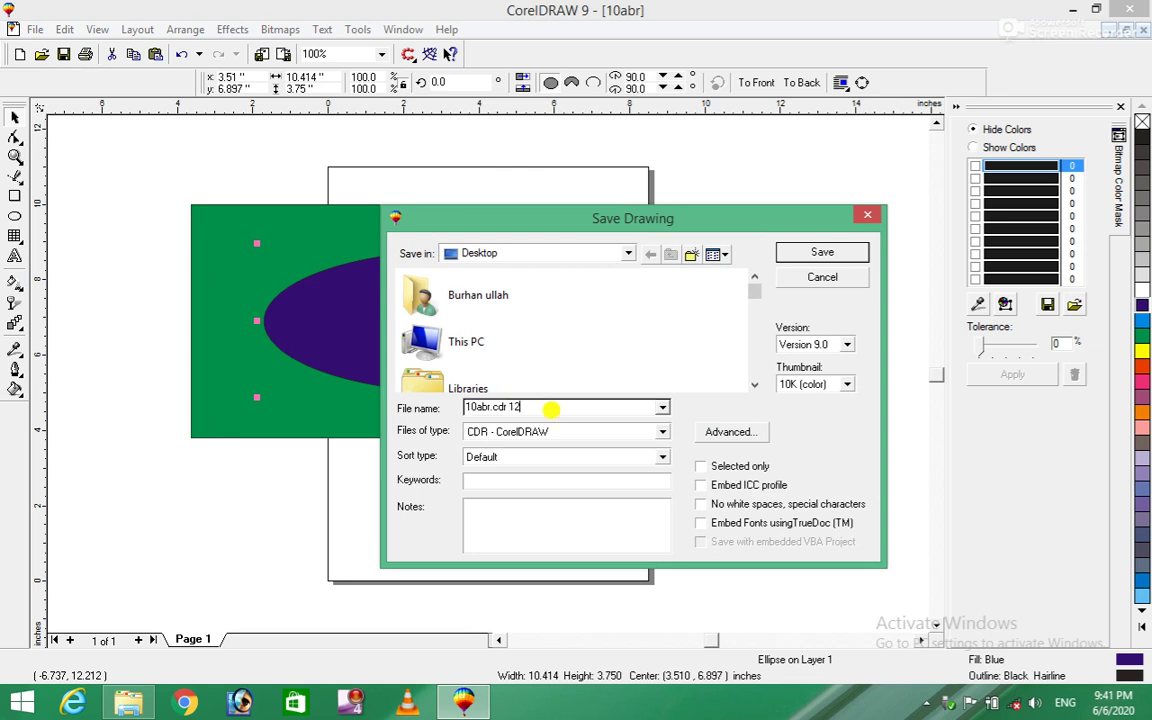
type("12")
left_click(820, 252)
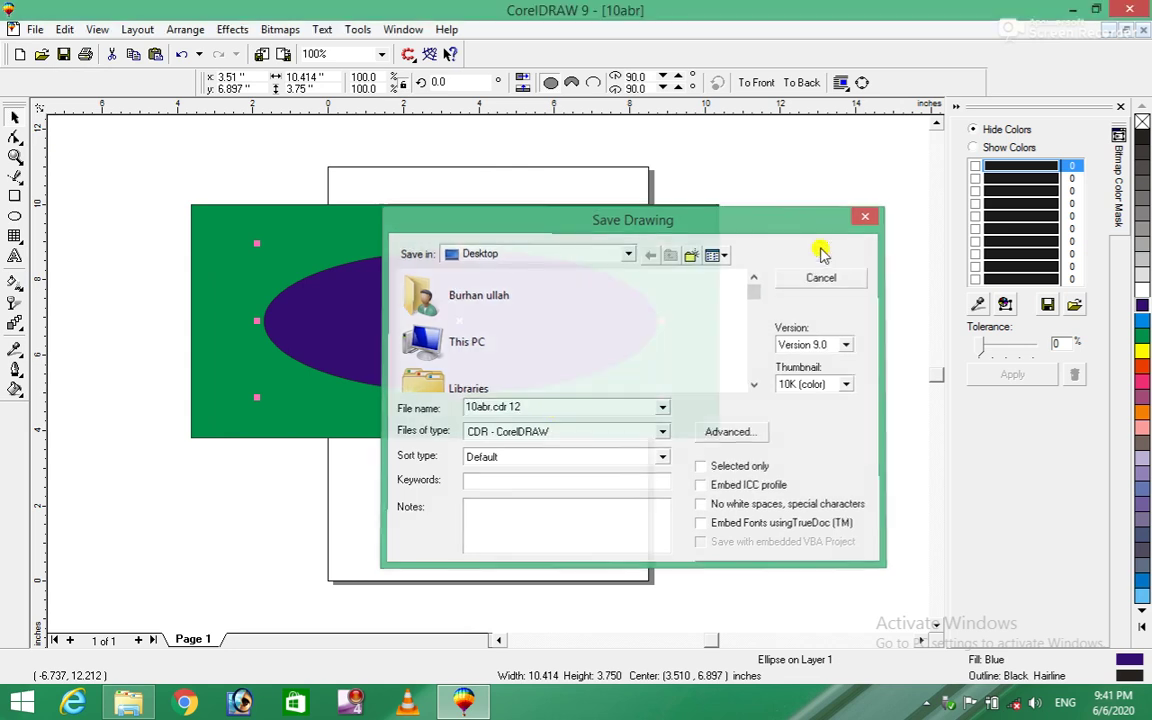
Close CorelDRAW and move the 10abr and 10abr.cdr 12 icons together on the Desktop.
key("alt+F4")
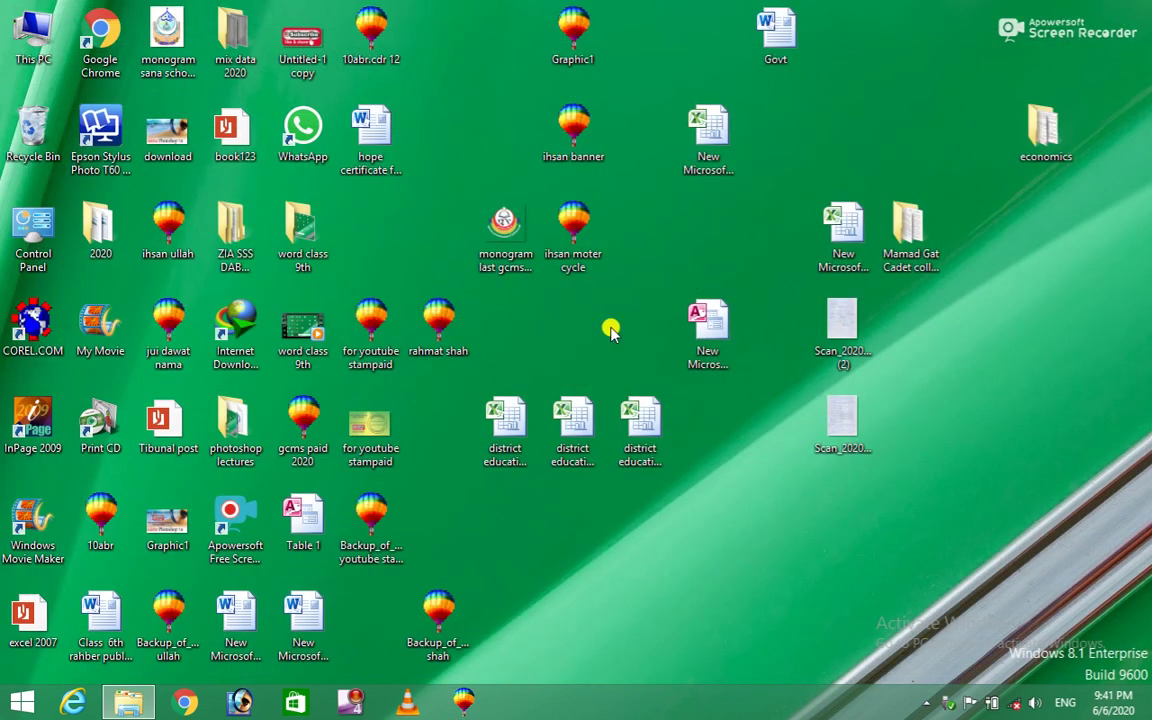
left_click_drag(100, 562, 760, 460)
left_click_drag(370, 32, 705, 425)
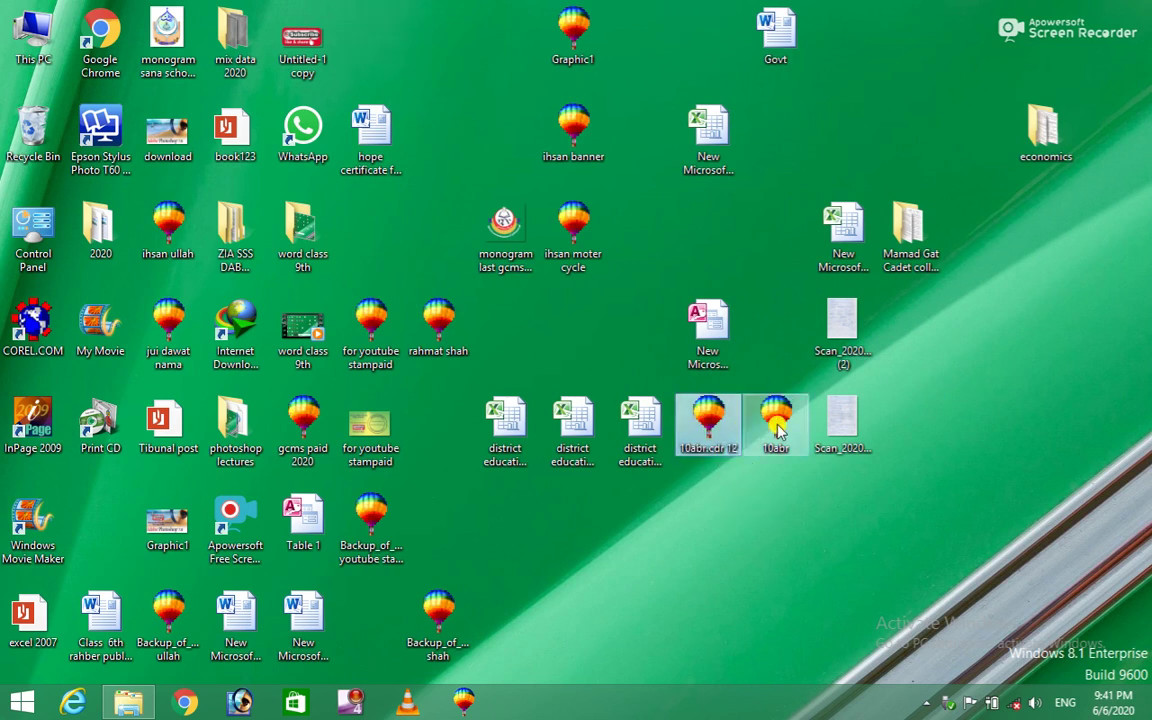
Open and close 10abr to check it, then open 10abr.cdr 12 showing the ellipse.
double_click(778, 425)
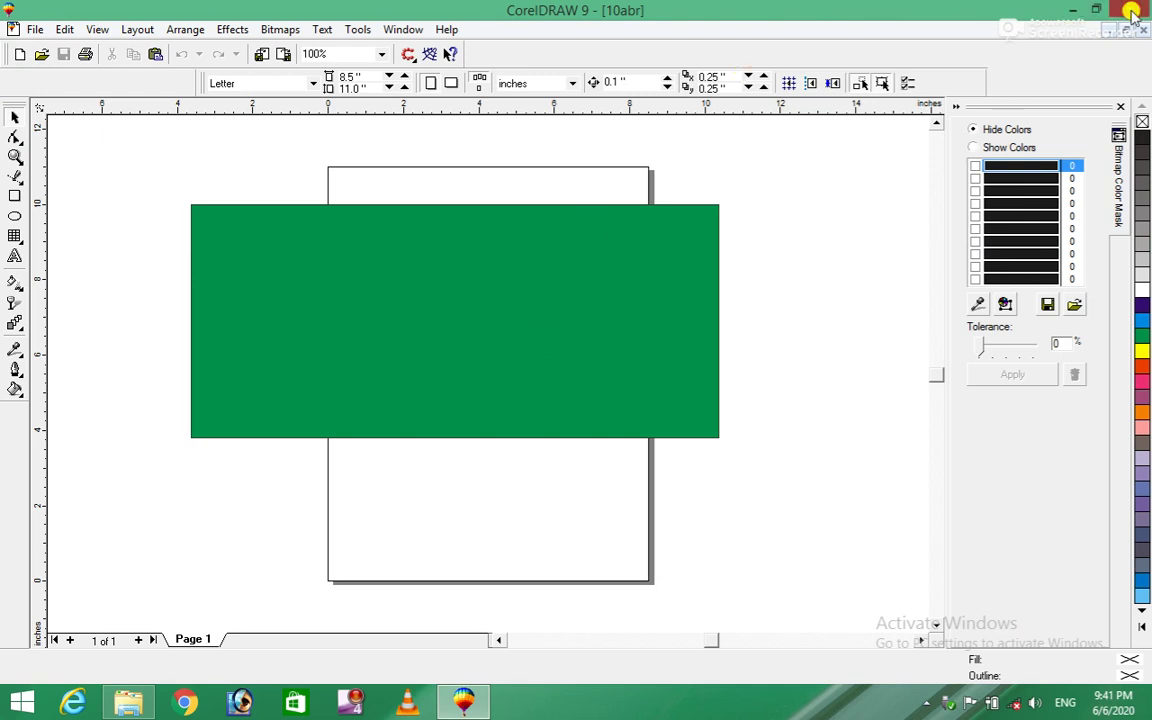
left_click(1072, 9)
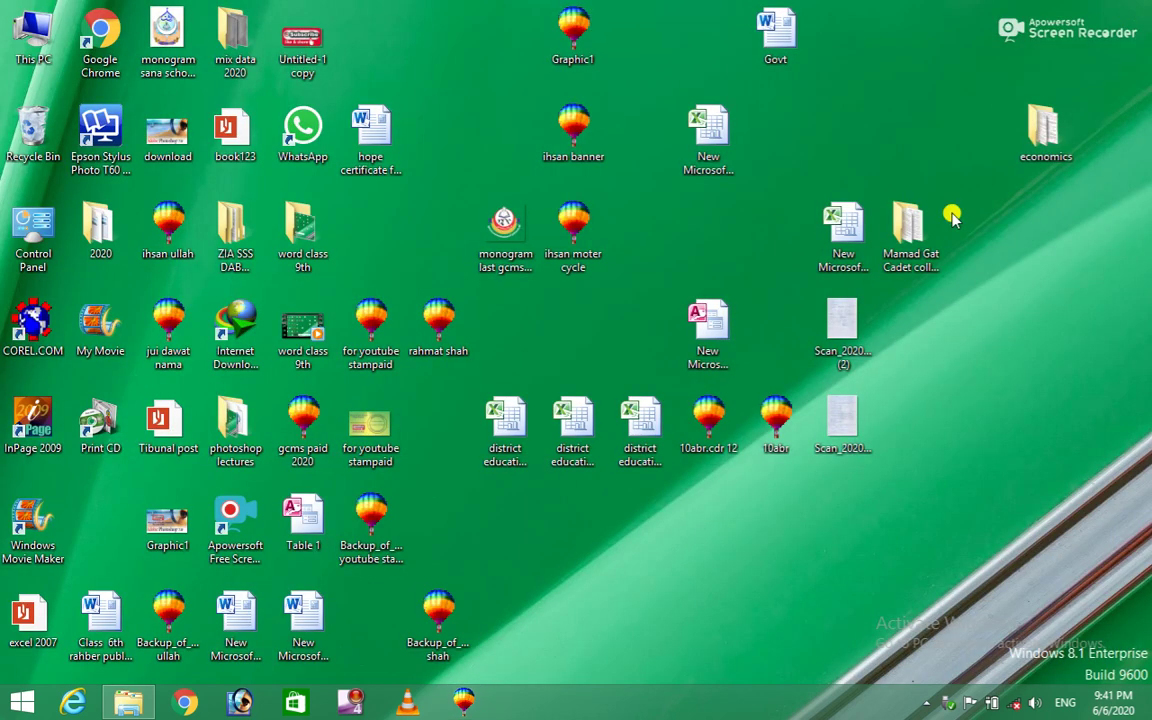
double_click(707, 418)
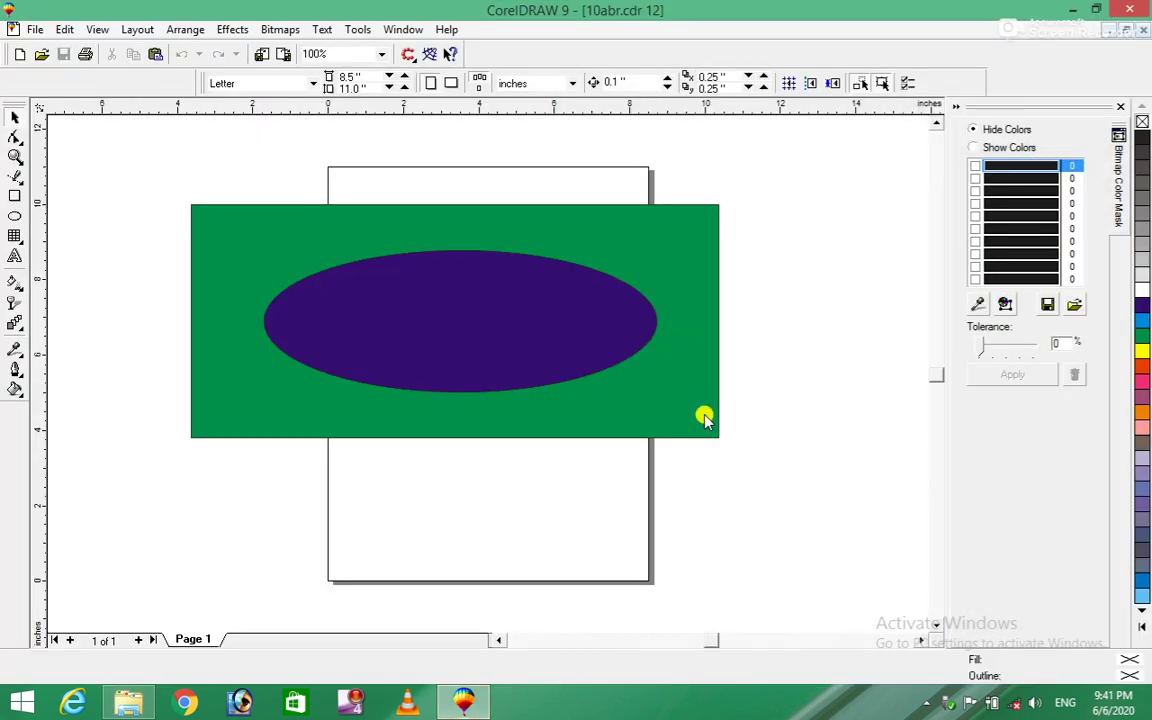